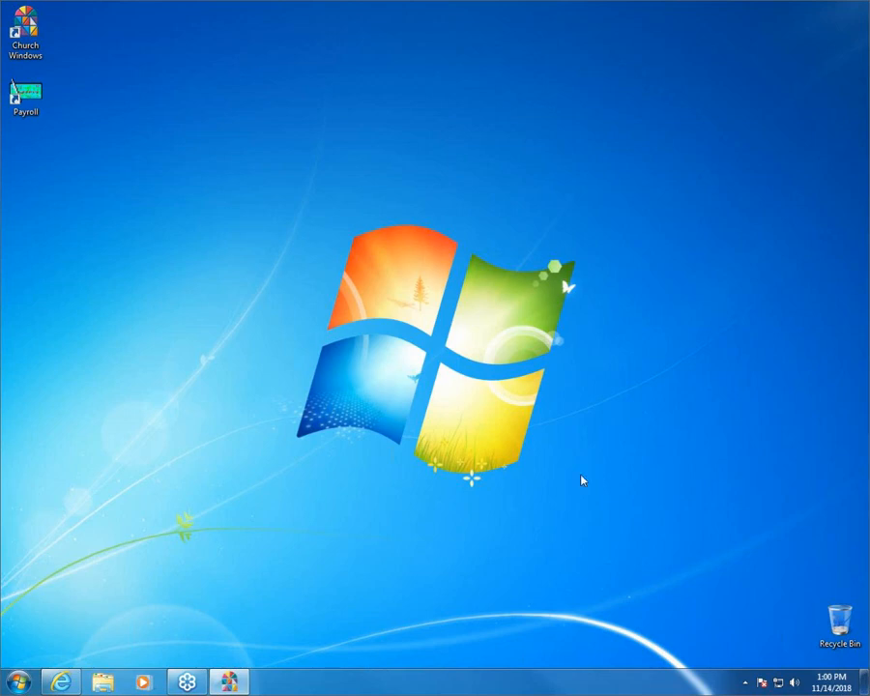
# Switch to Internet Explorer, look through the New Year Prep & Help documents on the Church Windows website, and close the browser.
pyautogui.click(74, 683)
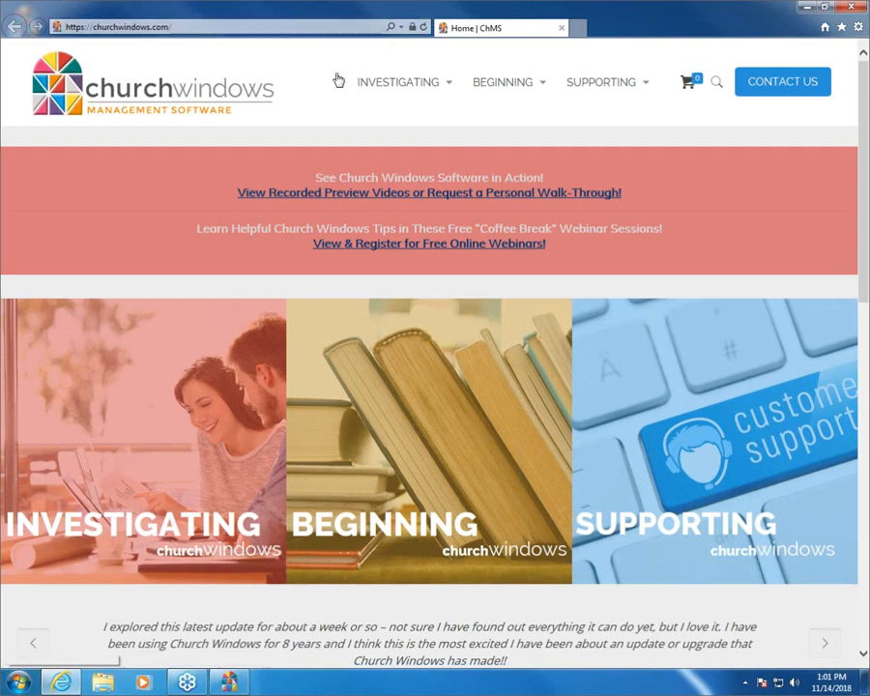
pyautogui.moveTo(496, 85)
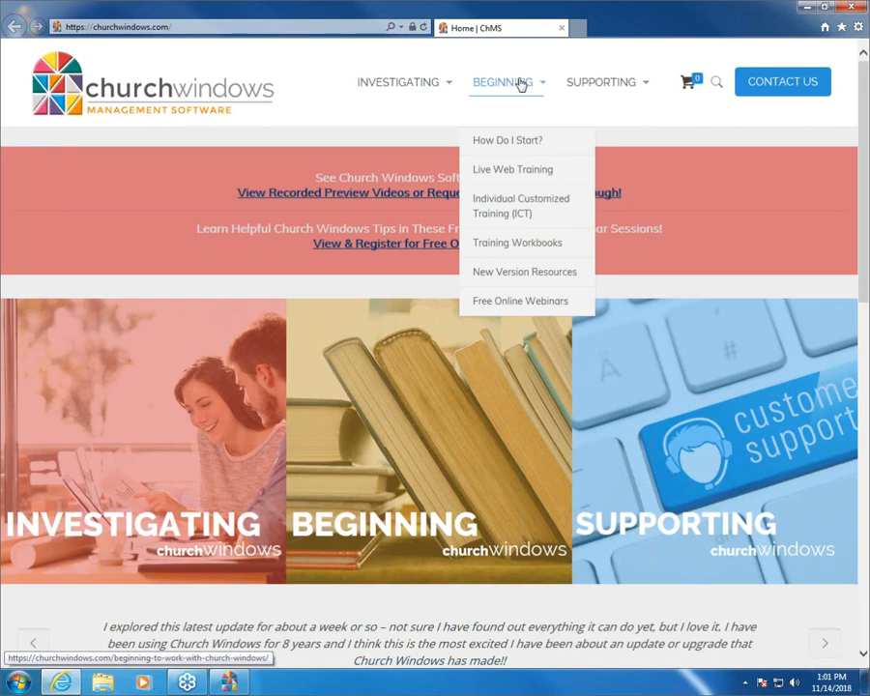
pyautogui.moveTo(593, 85)
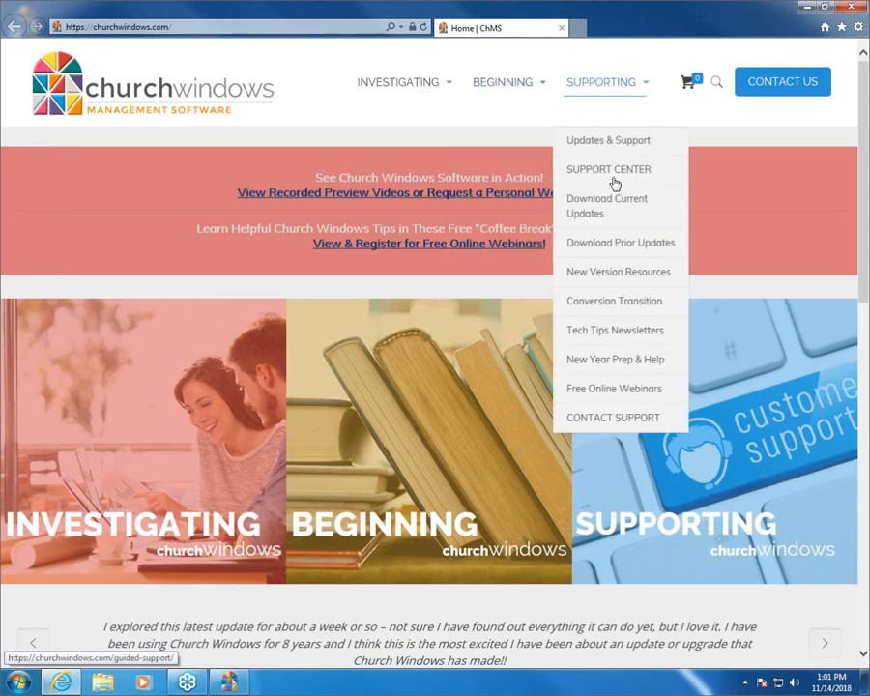
pyautogui.click(612, 361)
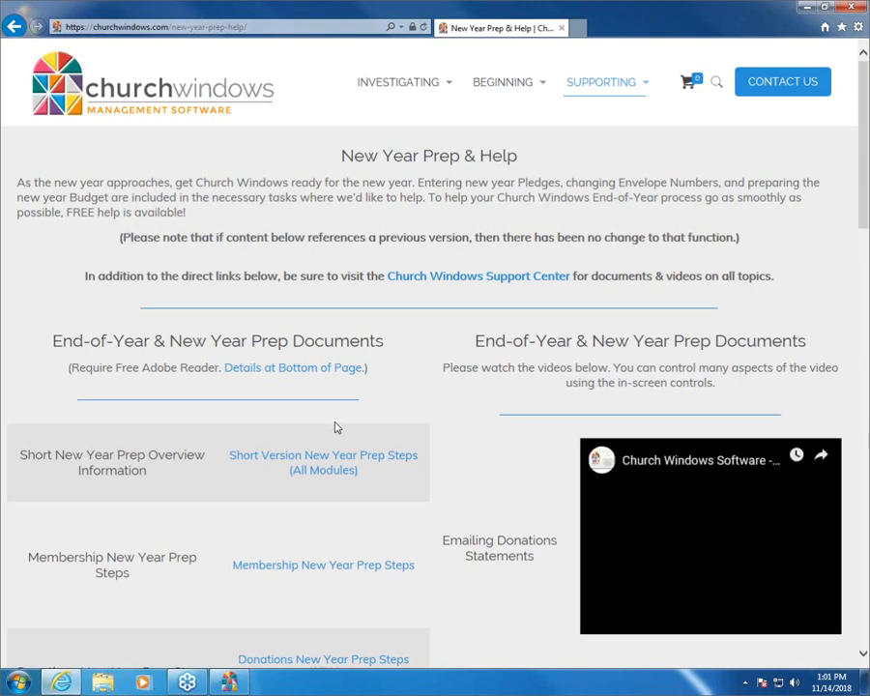
pyautogui.scroll(-2, 333, 423)
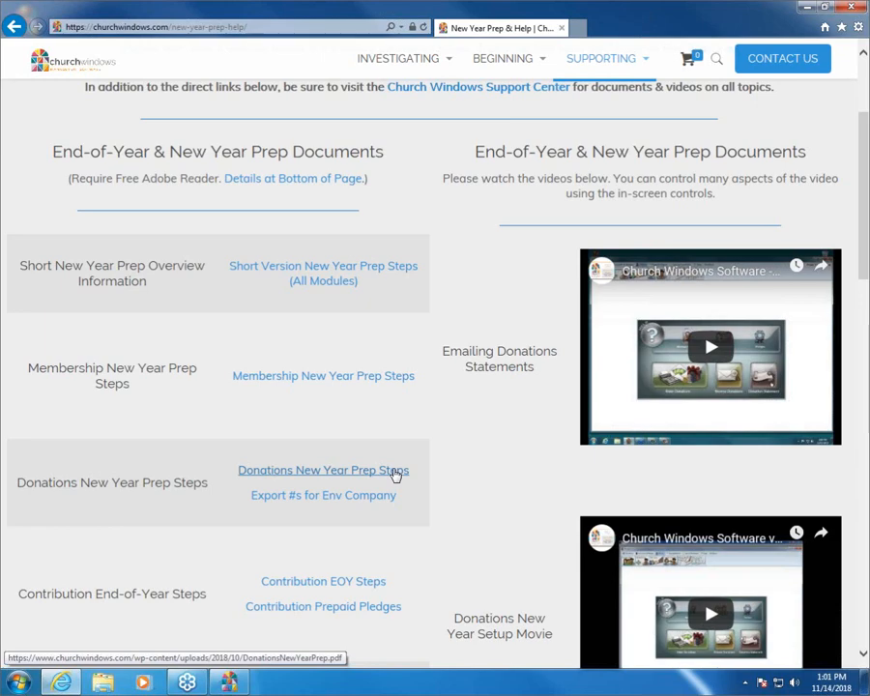
pyautogui.click(861, 10)
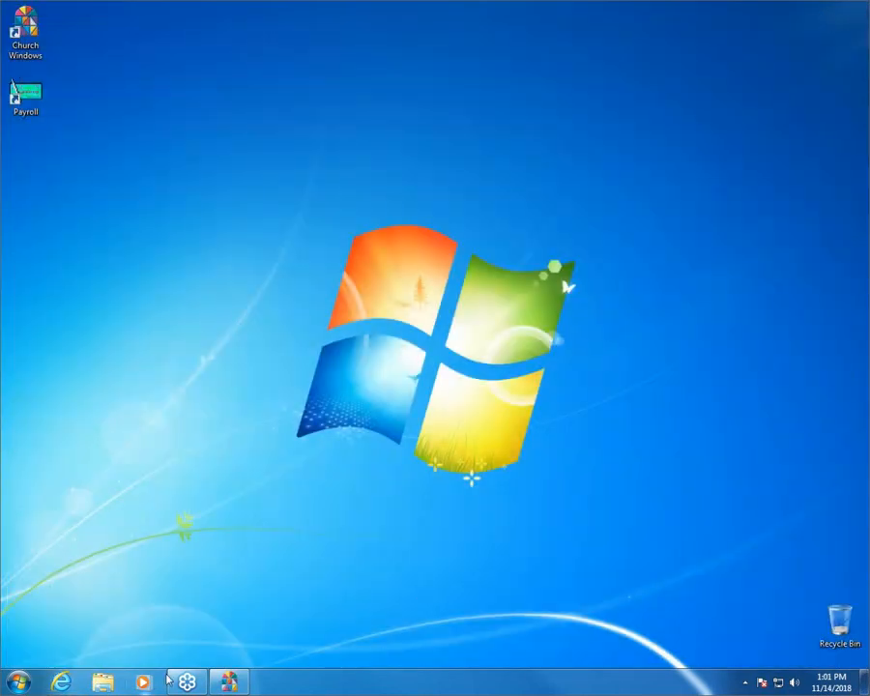
# Switch to Church Windows, open Manage #'s for givers in the Donations module, and enlarge its window.
pyautogui.click(230, 681)
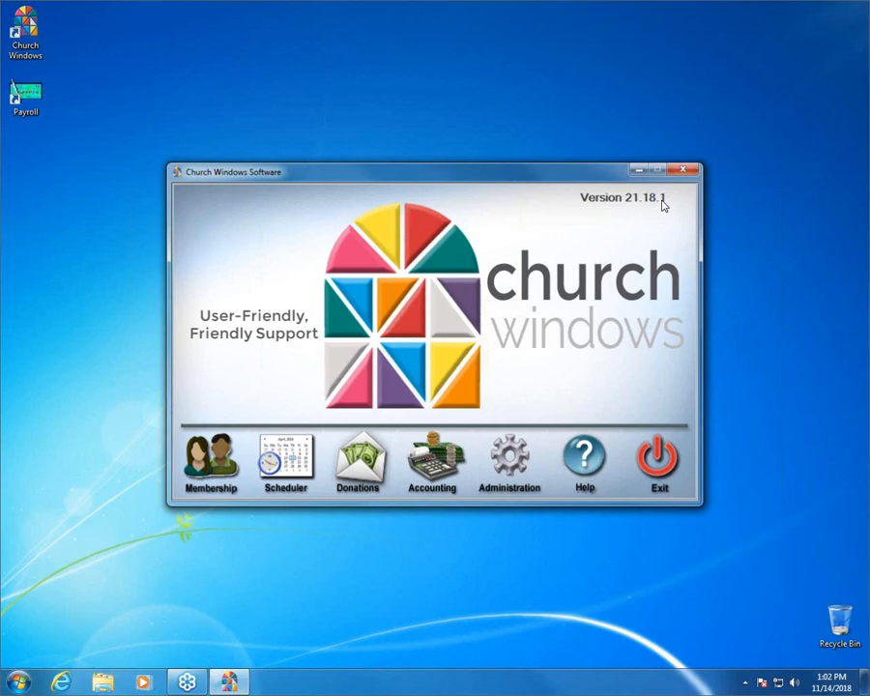
pyautogui.click(352, 462)
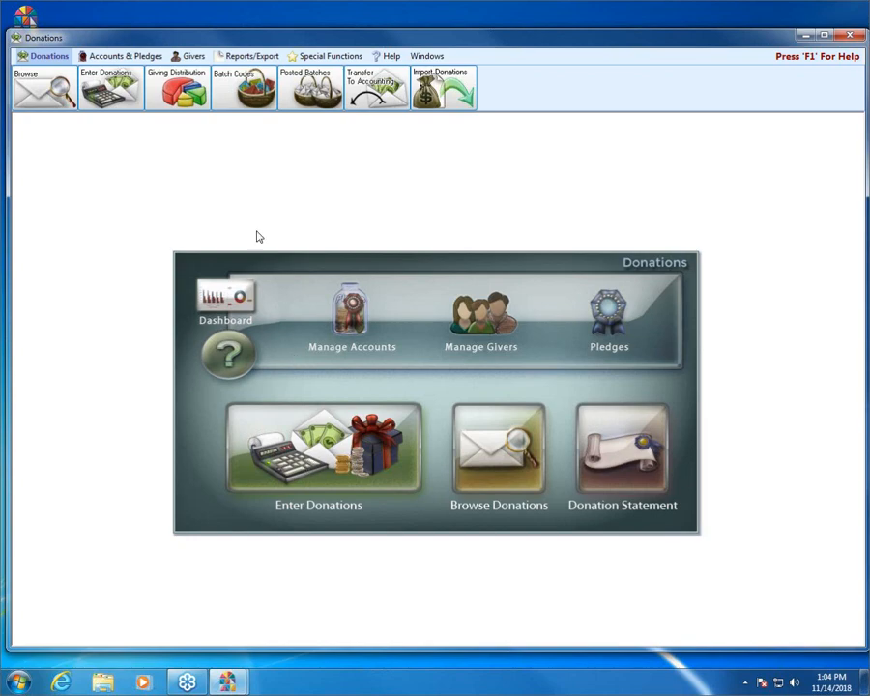
pyautogui.click(191, 55)
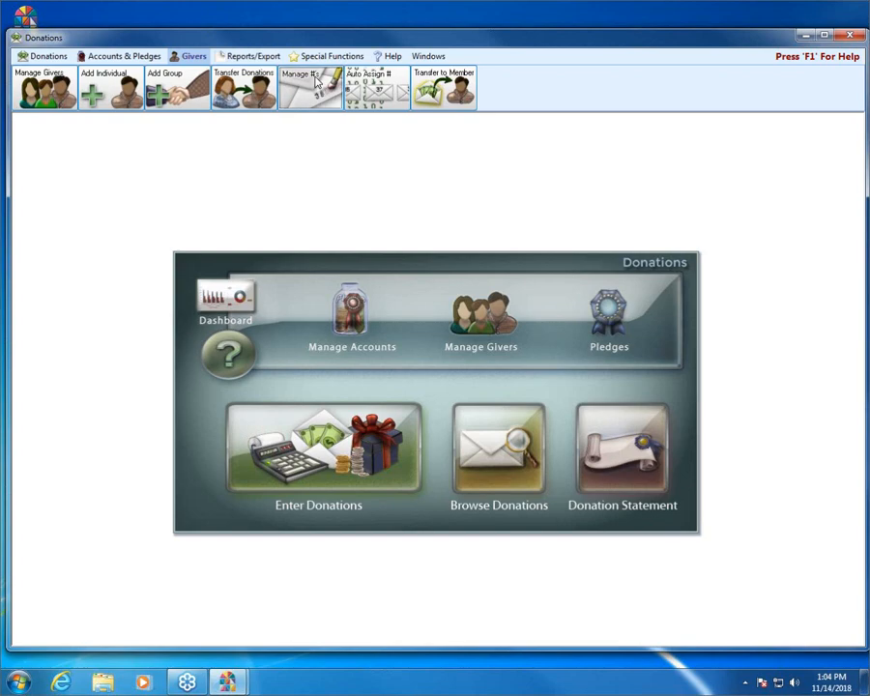
pyautogui.click(316, 82)
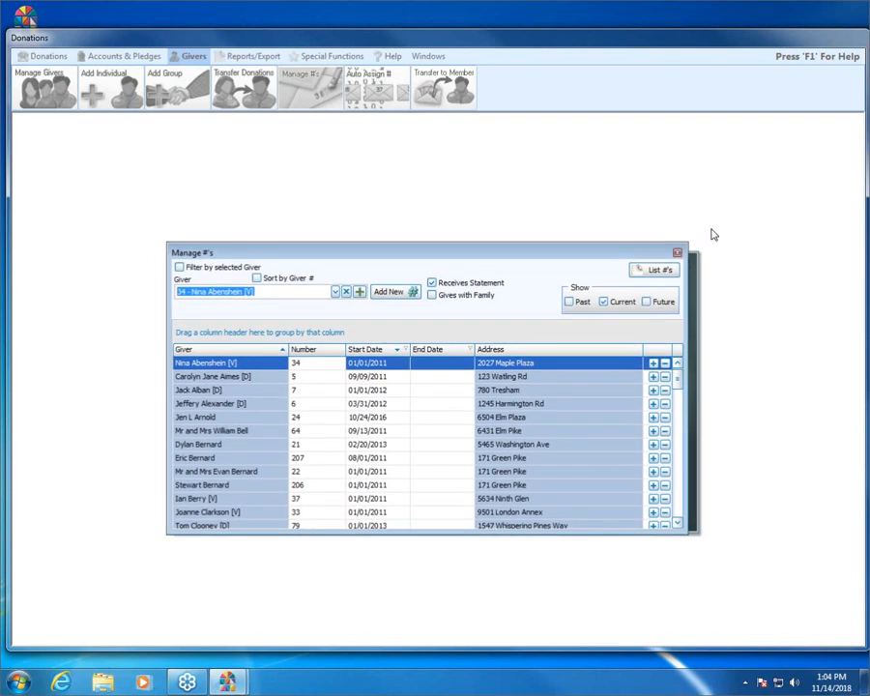
pyautogui.moveTo(686, 246); pyautogui.dragTo(753, 200)
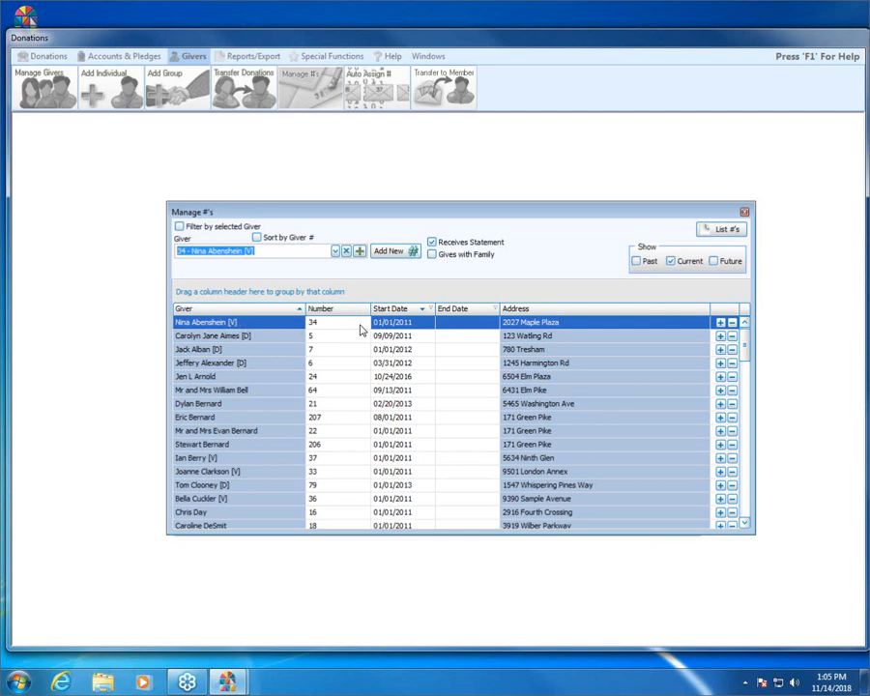
# Set the end date of the first listed giver's number to 12/31/2018.
pyautogui.click(445, 325)
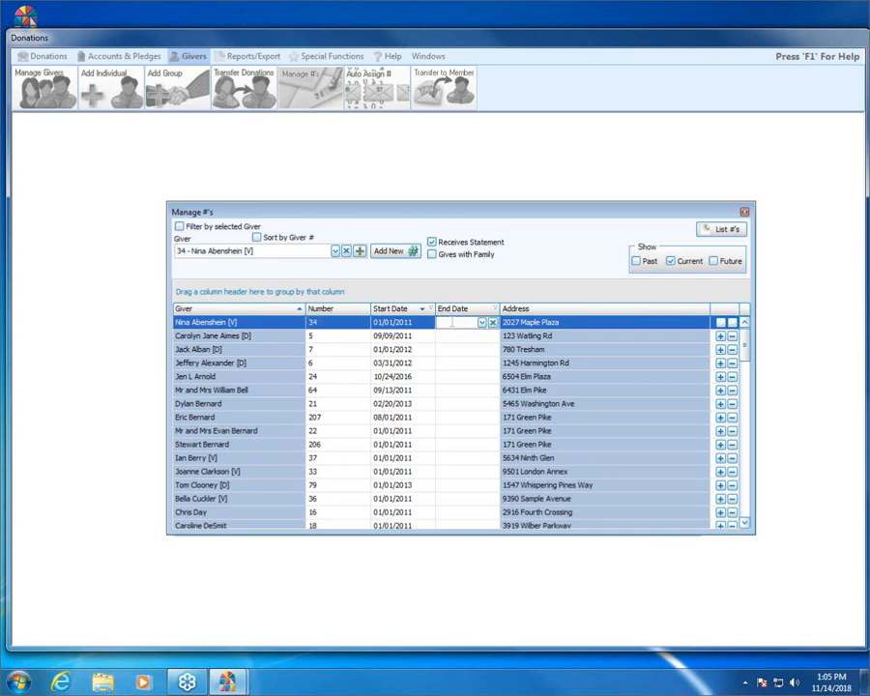
pyautogui.write('12/31/2018')
pyautogui.click(488, 339)
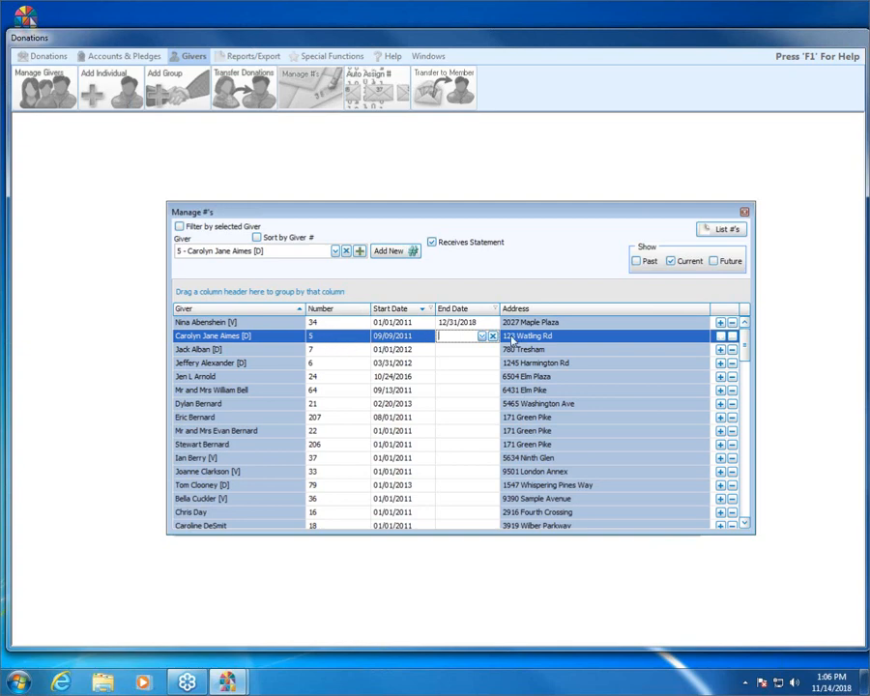
# Assign the second listed giver the new number 1 with a start date of 01/01/2019.
pyautogui.click(722, 338)
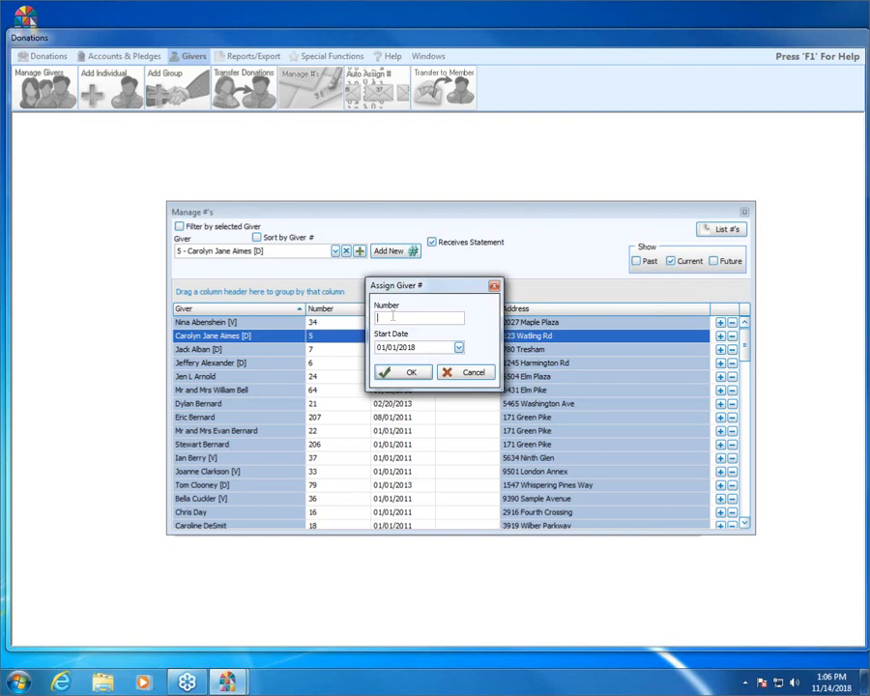
pyautogui.write('1')
pyautogui.click(415, 347)
pyautogui.press('Up')
pyautogui.moveTo(460, 287); pyautogui.dragTo(454, 368)
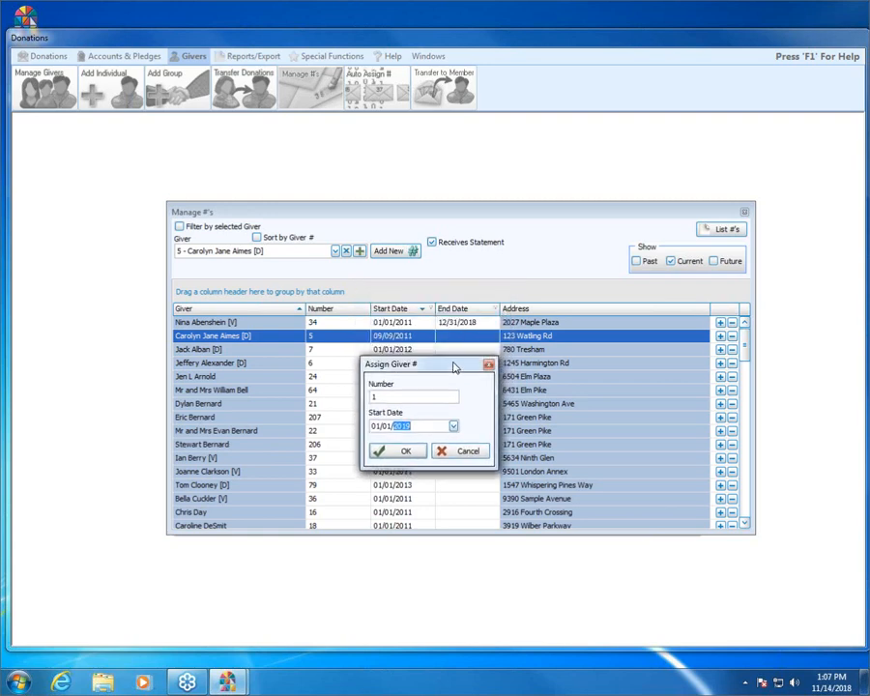
pyautogui.click(404, 452)
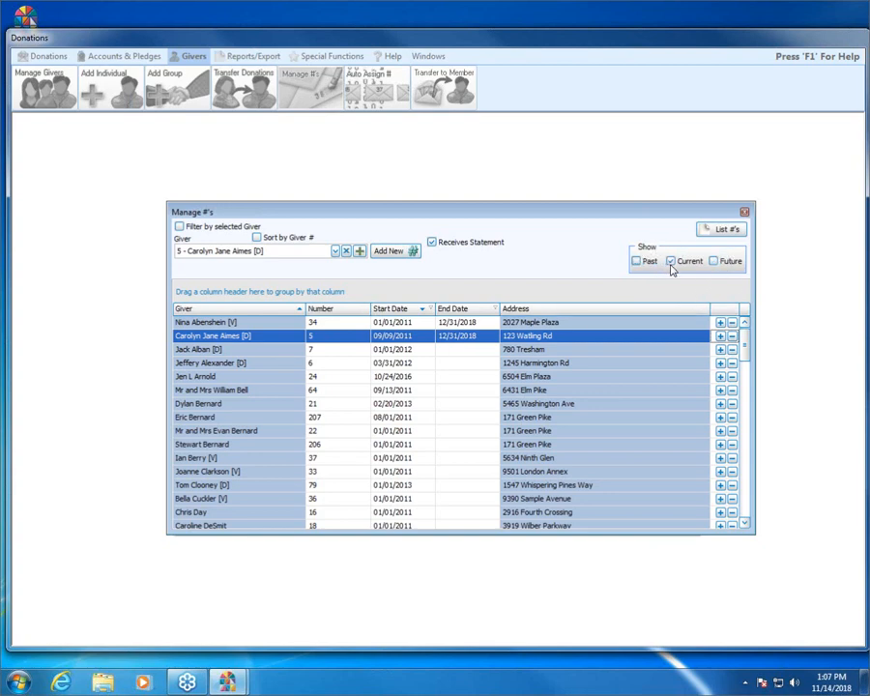
# Check the future giver numbers, return to the current ones to review the second giver's entry, and close Manage #'s.
pyautogui.click(731, 262)
pyautogui.click(731, 262)
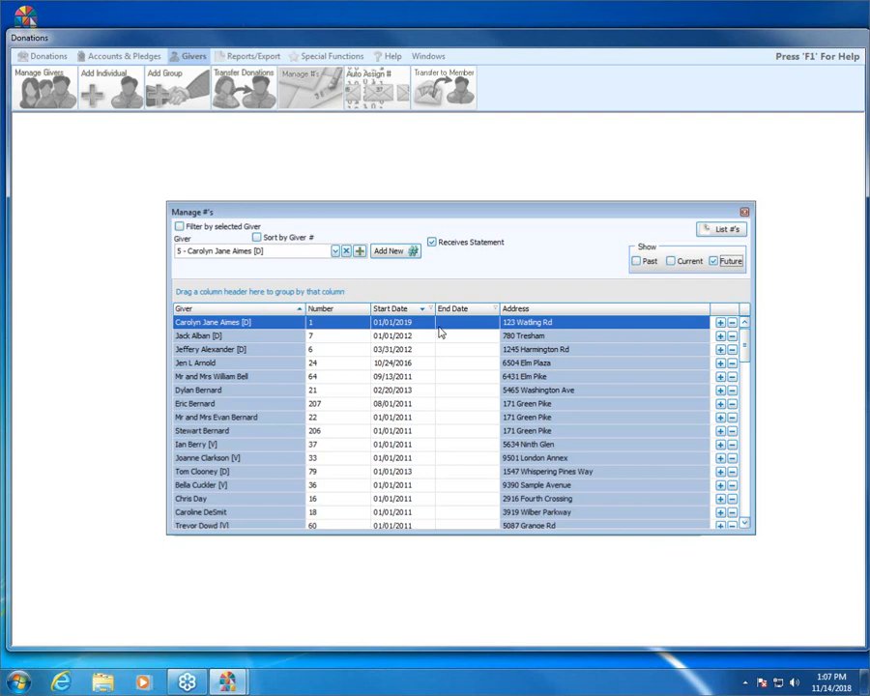
pyautogui.click(726, 263)
pyautogui.click(691, 264)
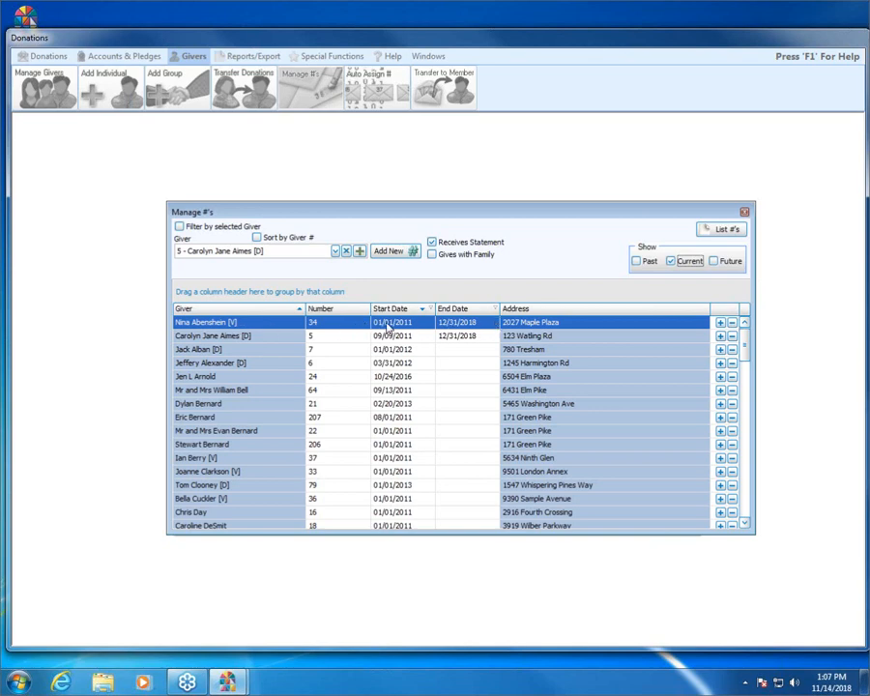
pyautogui.click(294, 336)
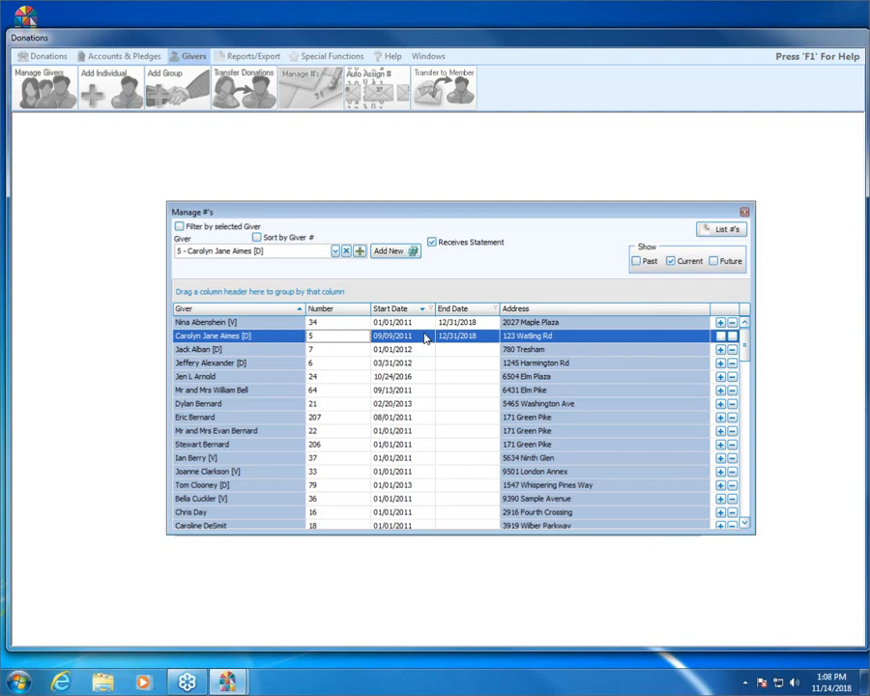
pyautogui.click(745, 213)
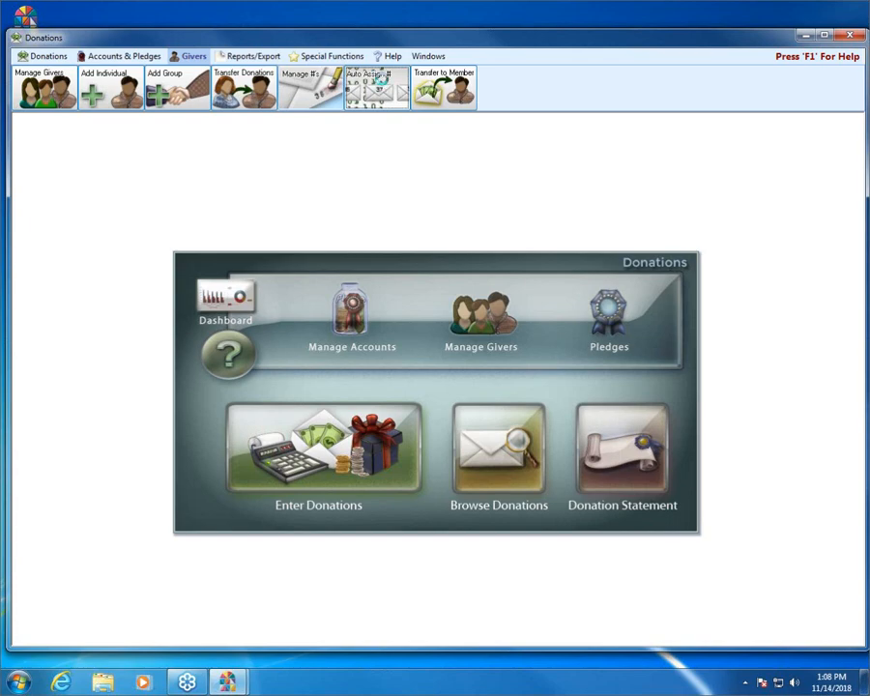
# Open Auto Assign # with the start date 01/01/2019 and accept replacing numbers that start after it.
pyautogui.click(383, 85)
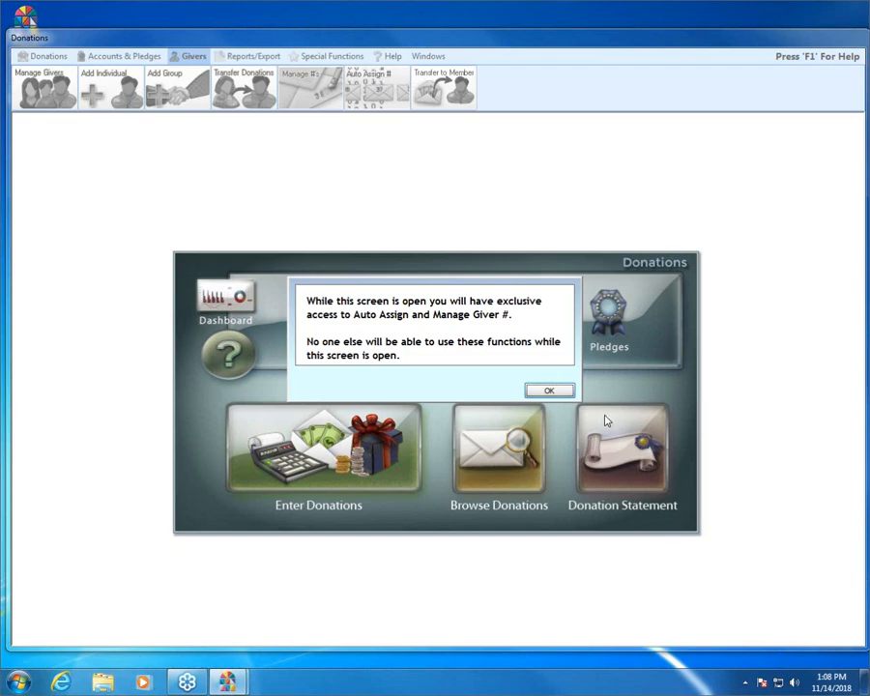
pyautogui.click(548, 391)
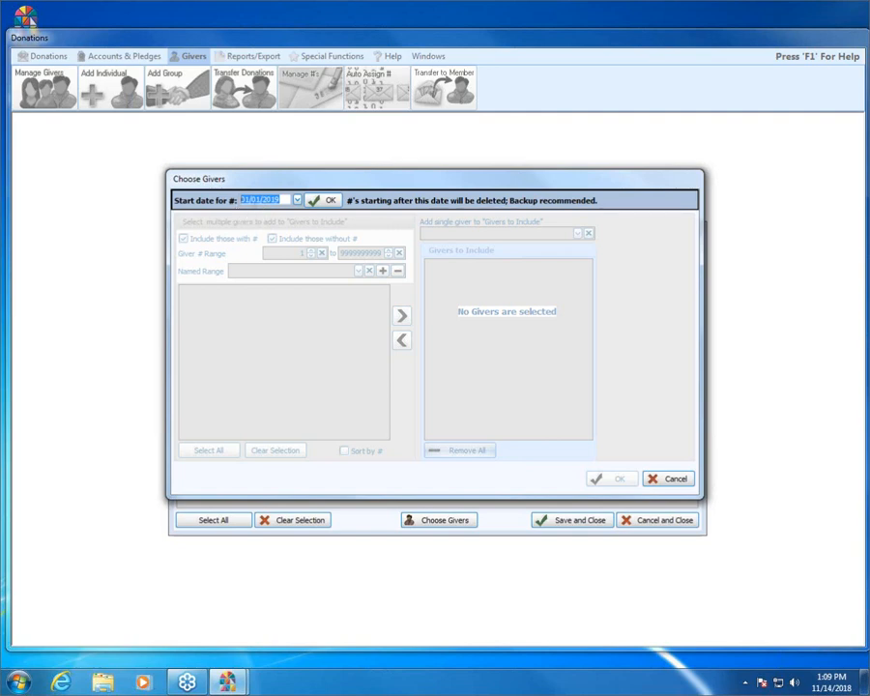
pyautogui.click(319, 204)
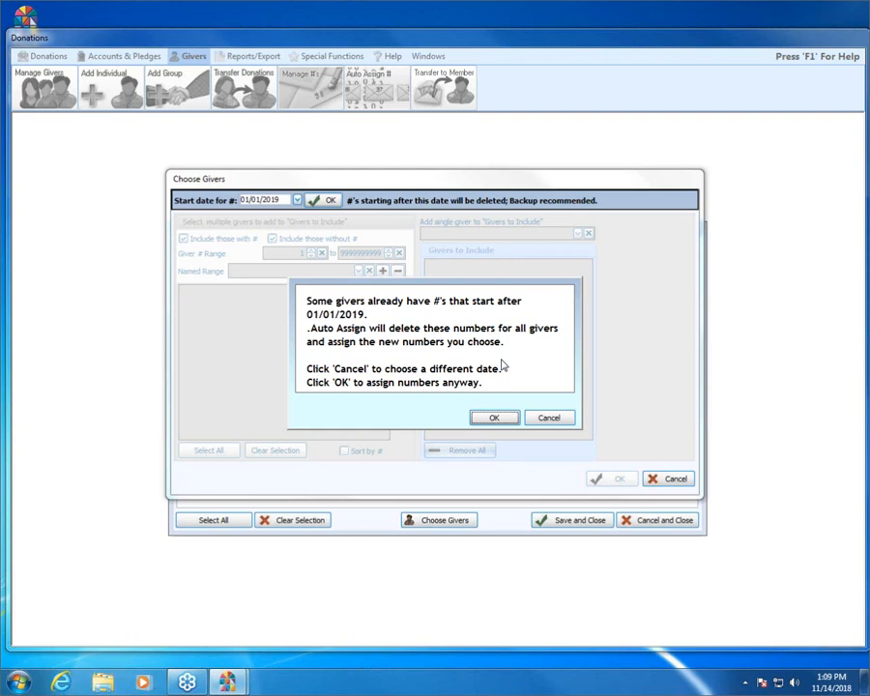
pyautogui.click(496, 418)
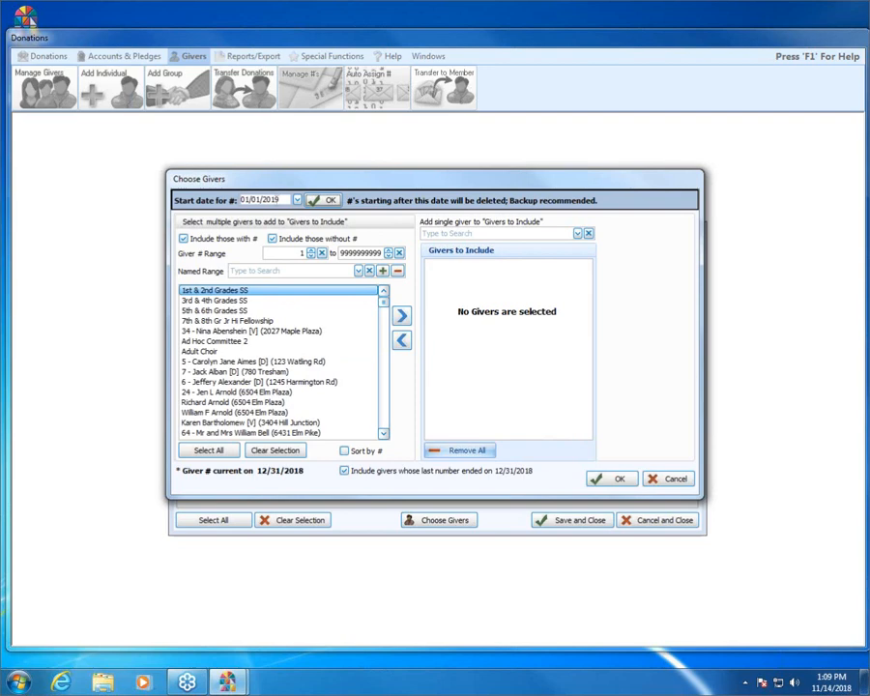
# Exclude givers without a number from the selection list and add all remaining givers to Givers to Include.
pyautogui.click(279, 240)
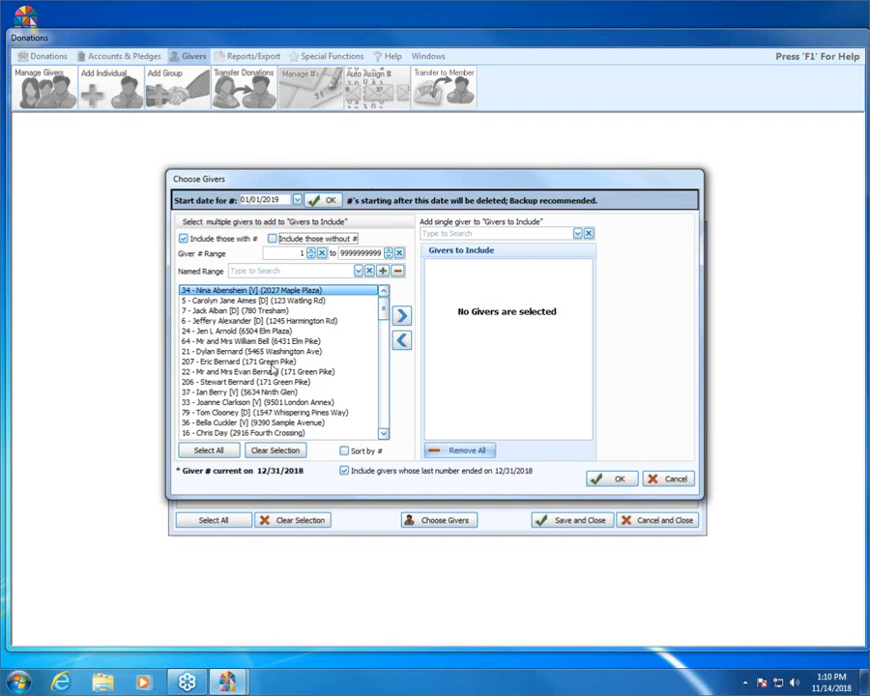
pyautogui.moveTo(385, 311); pyautogui.dragTo(384, 423)
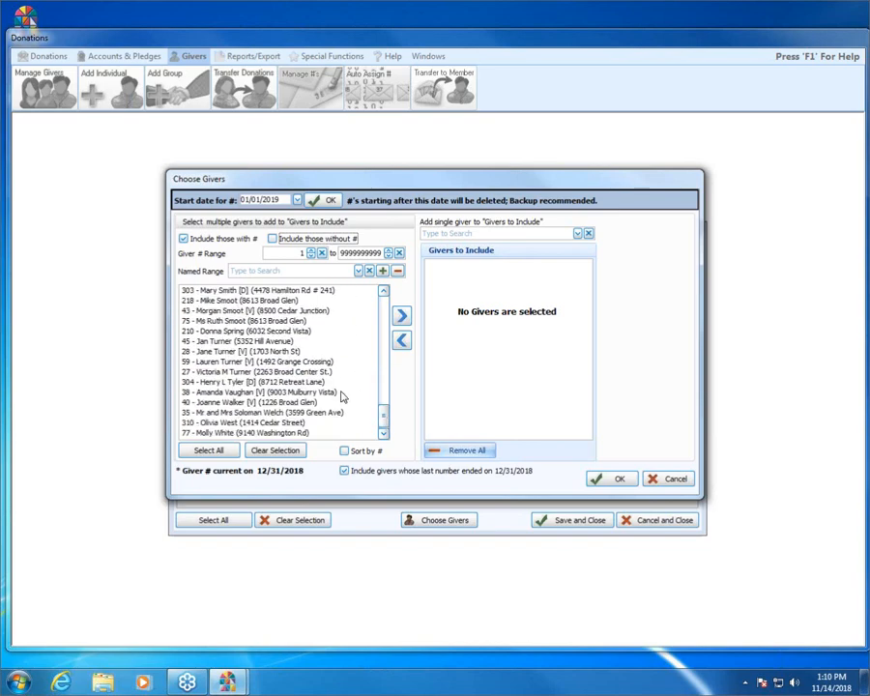
pyautogui.click(202, 453)
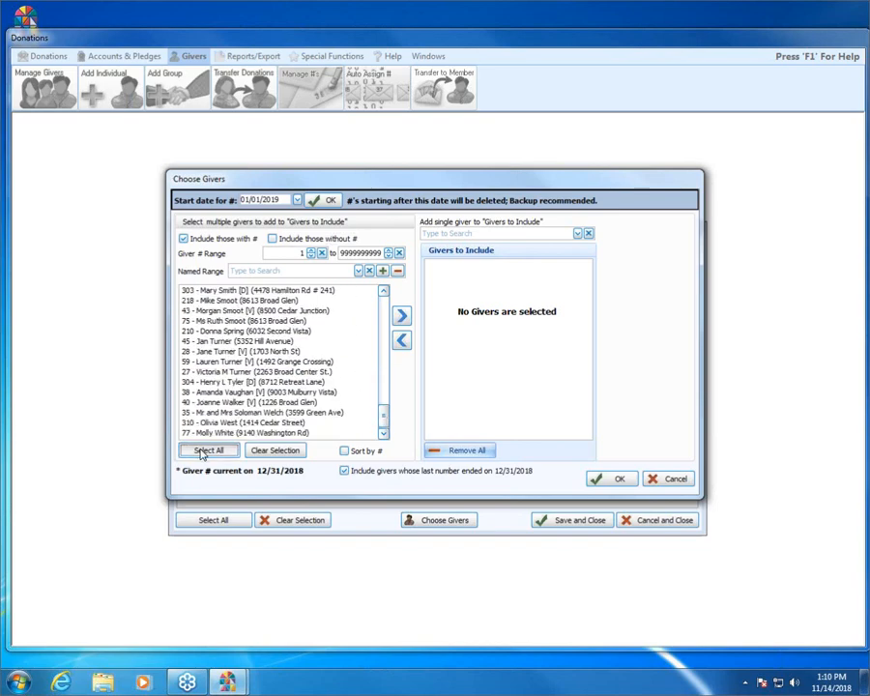
pyautogui.click(402, 317)
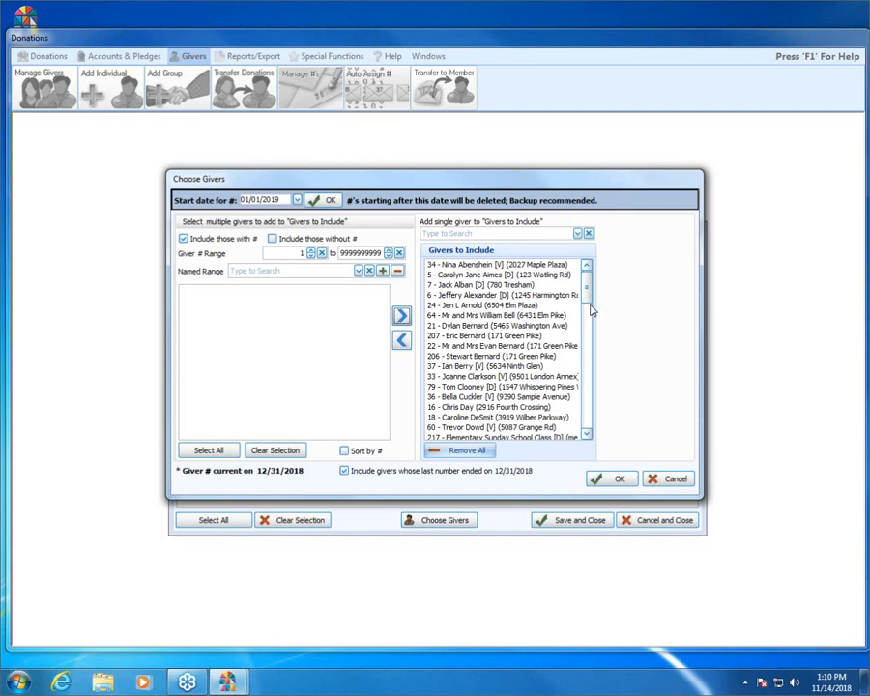
pyautogui.scroll(-3, 586, 290)
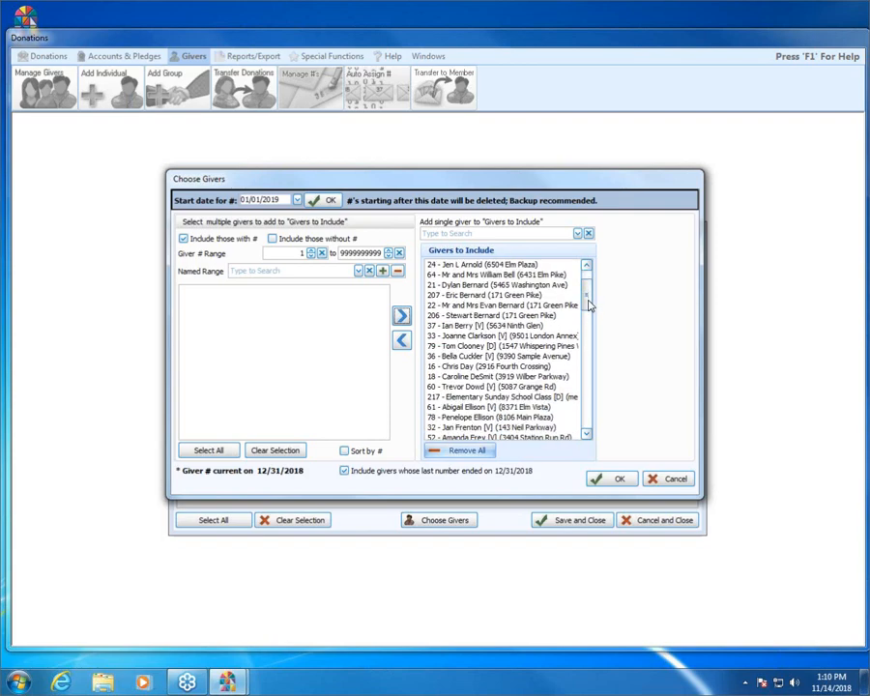
pyautogui.scroll(3, 585, 290)
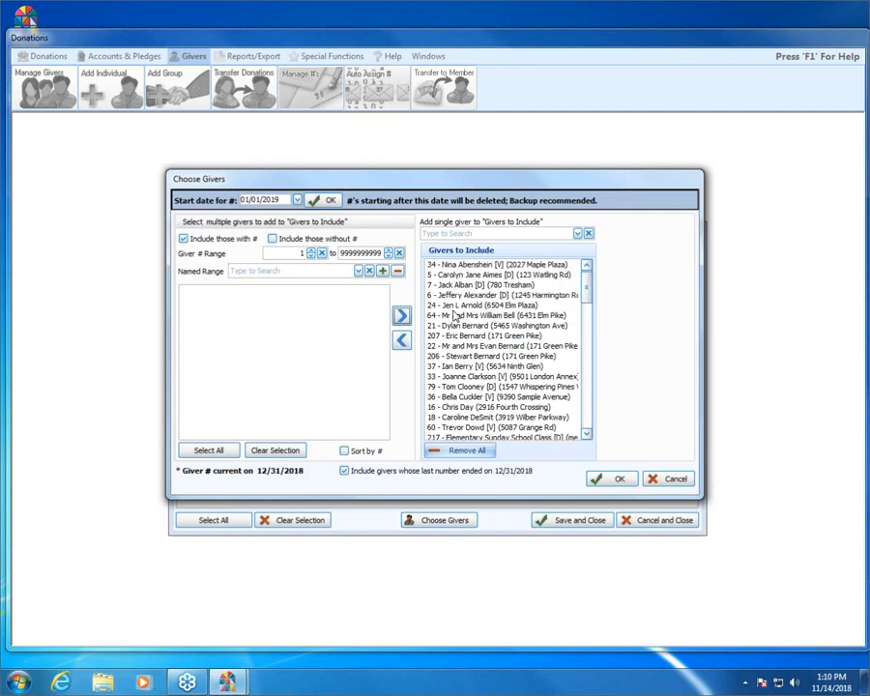
pyautogui.click(455, 316)
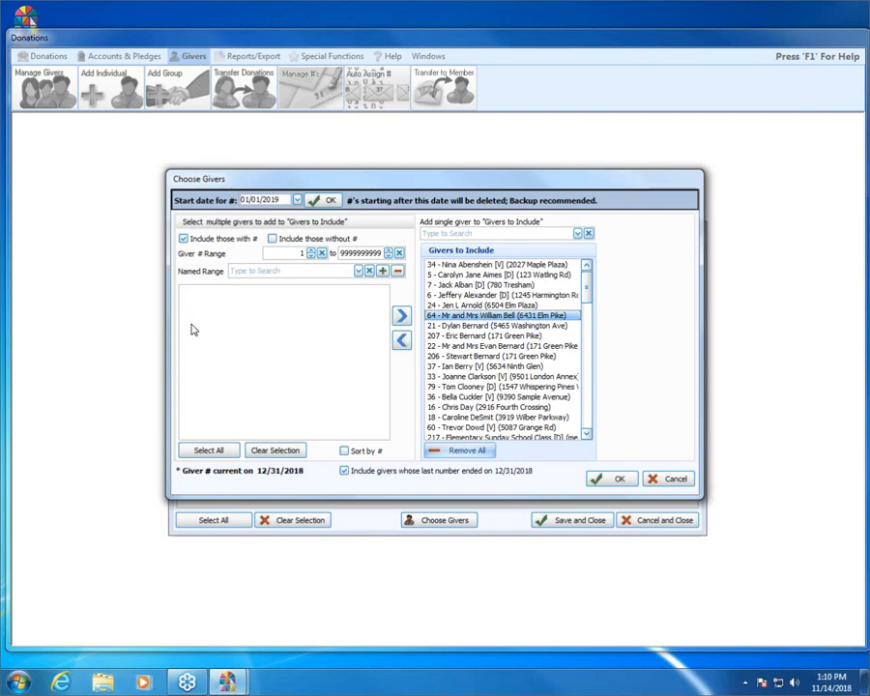
# List the givers without a number again and accept the chosen Givers to Include for automatic number assignment.
pyautogui.click(274, 239)
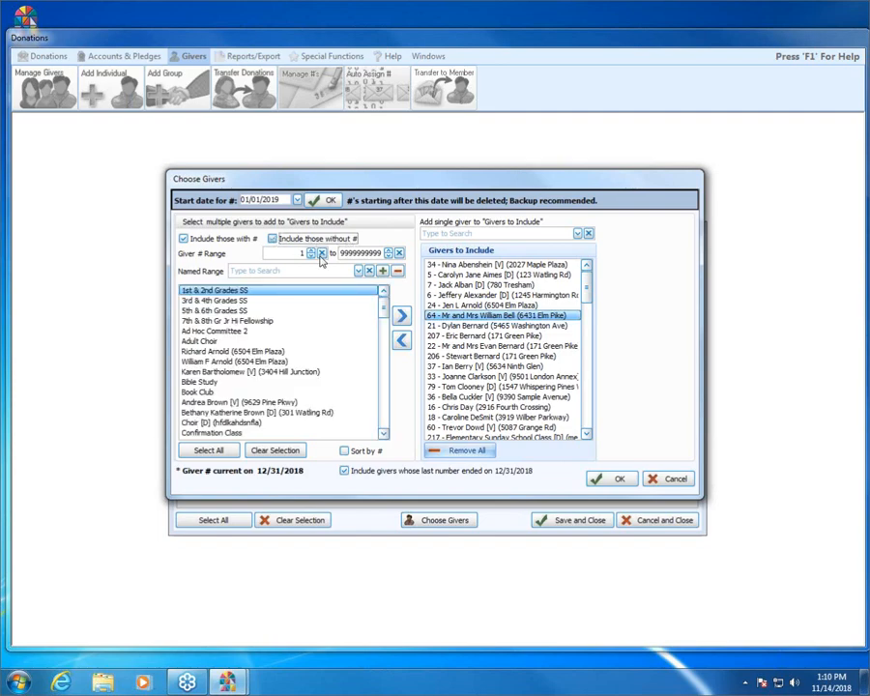
pyautogui.click(259, 351)
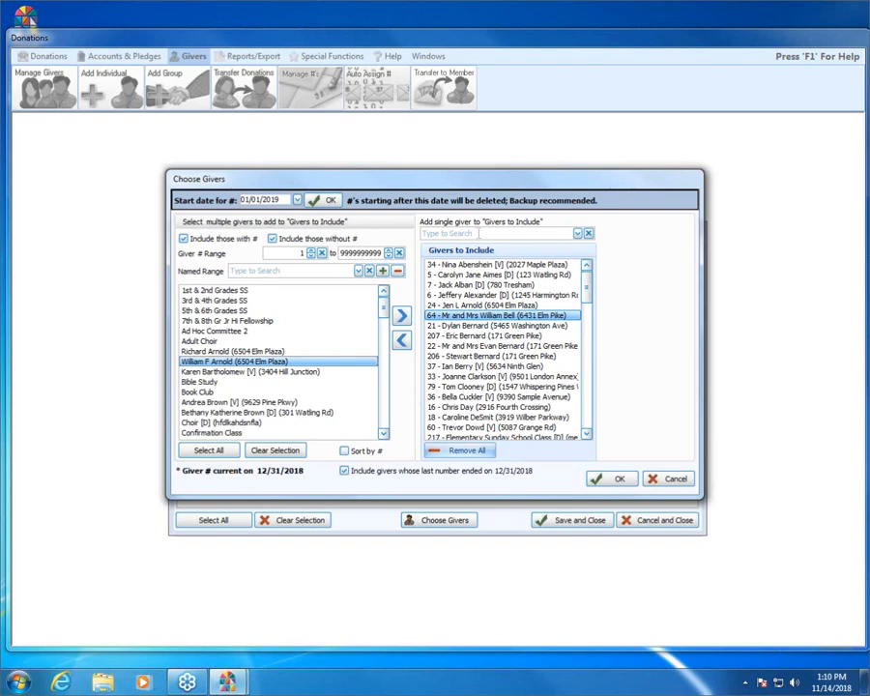
pyautogui.click(441, 233)
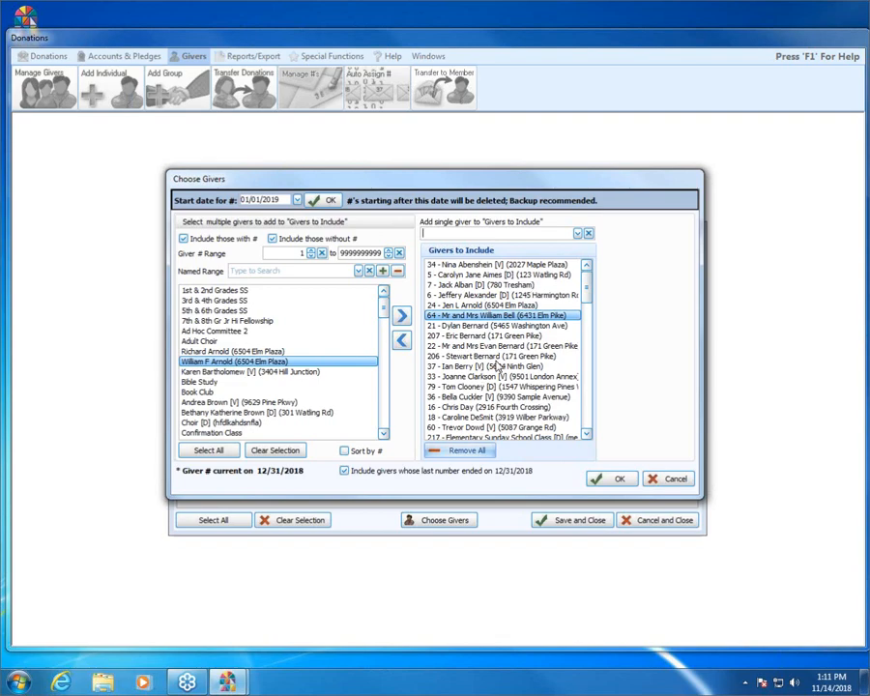
pyautogui.click(619, 480)
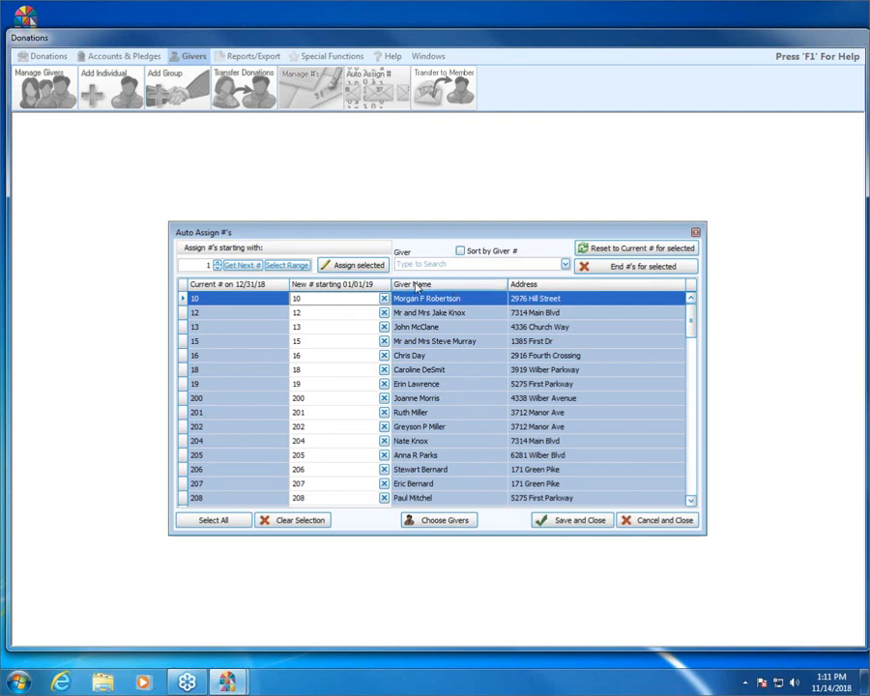
# Sort the Auto Assign #'s list alphabetically by giver name and return to the first giver.
pyautogui.click(465, 286)
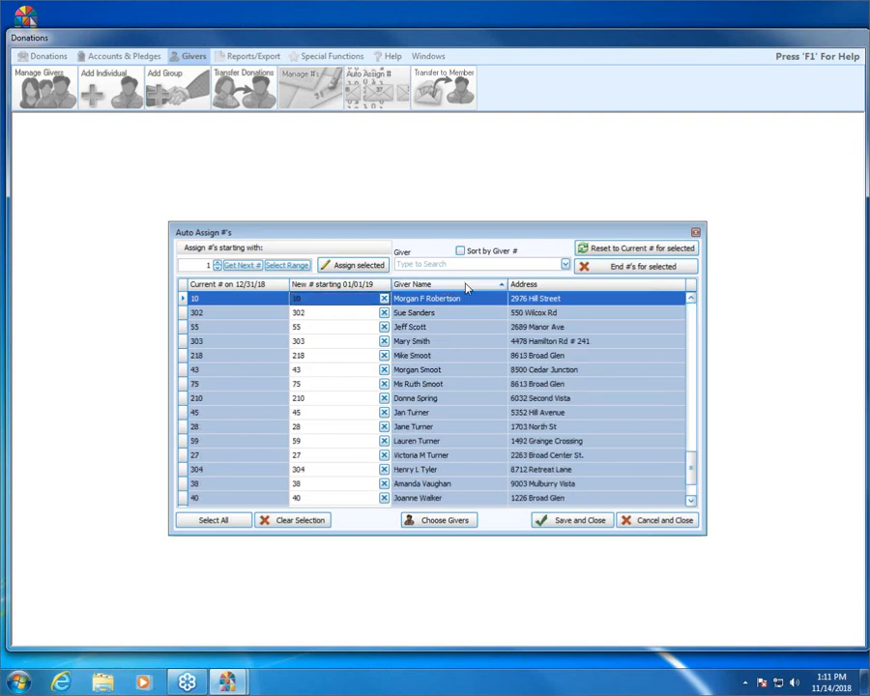
pyautogui.scroll(2, 692, 453)
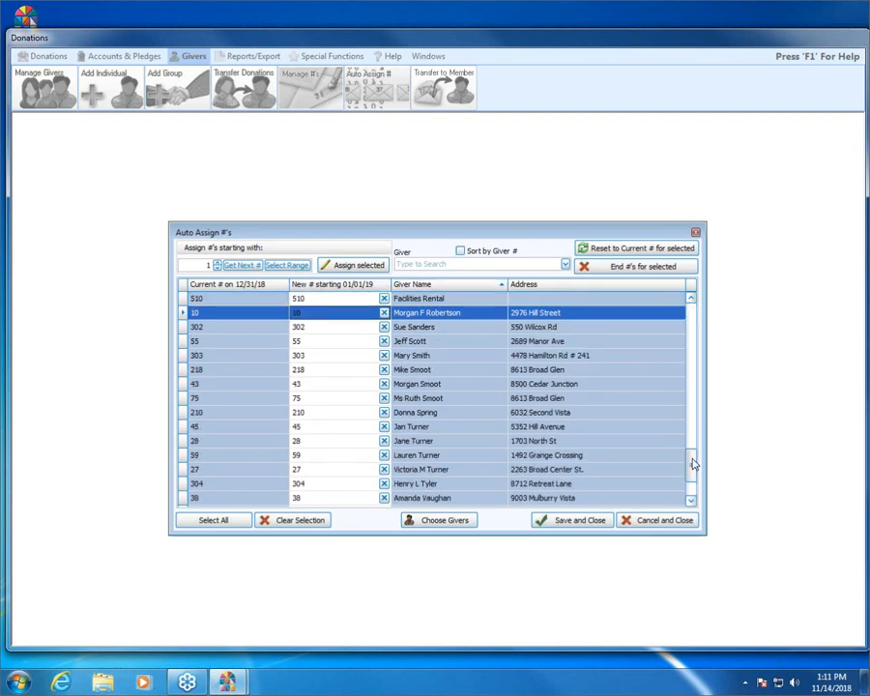
pyautogui.scroll(12, 692, 454)
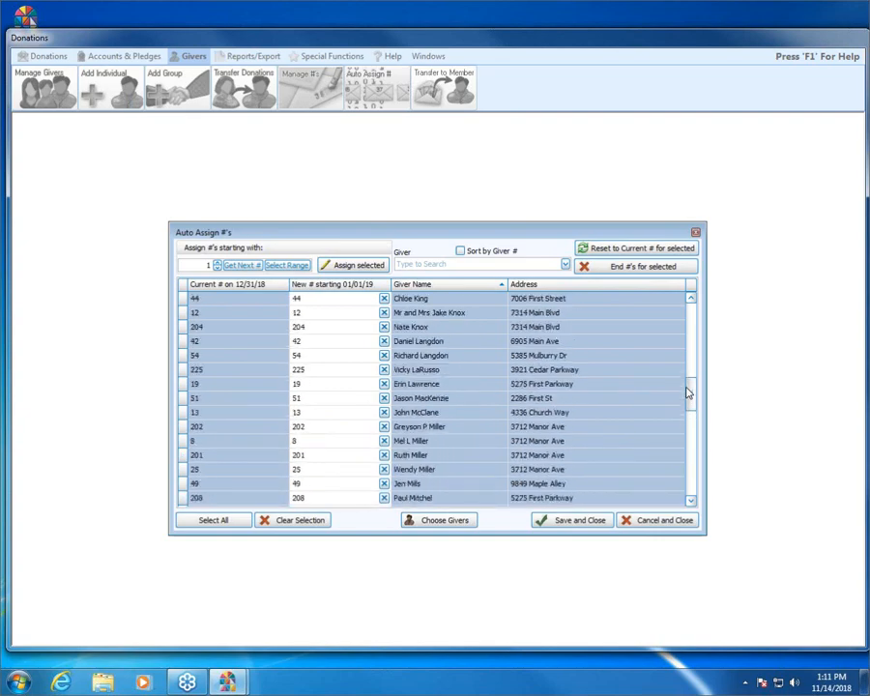
pyautogui.scroll(8, 684, 374)
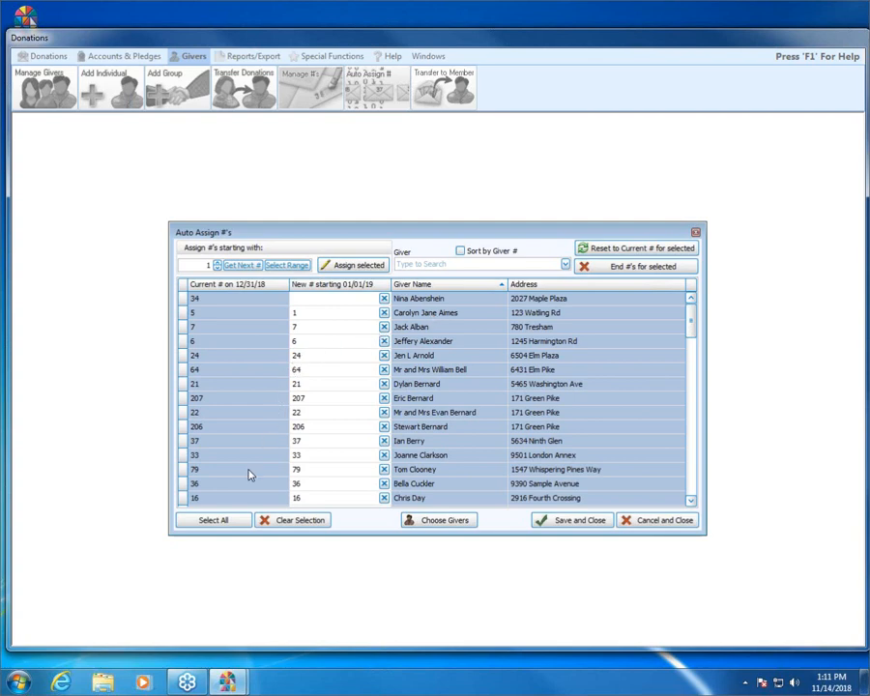
# Assign new numbers starting with 1 to all listed givers, and save the assignments.
pyautogui.click(213, 522)
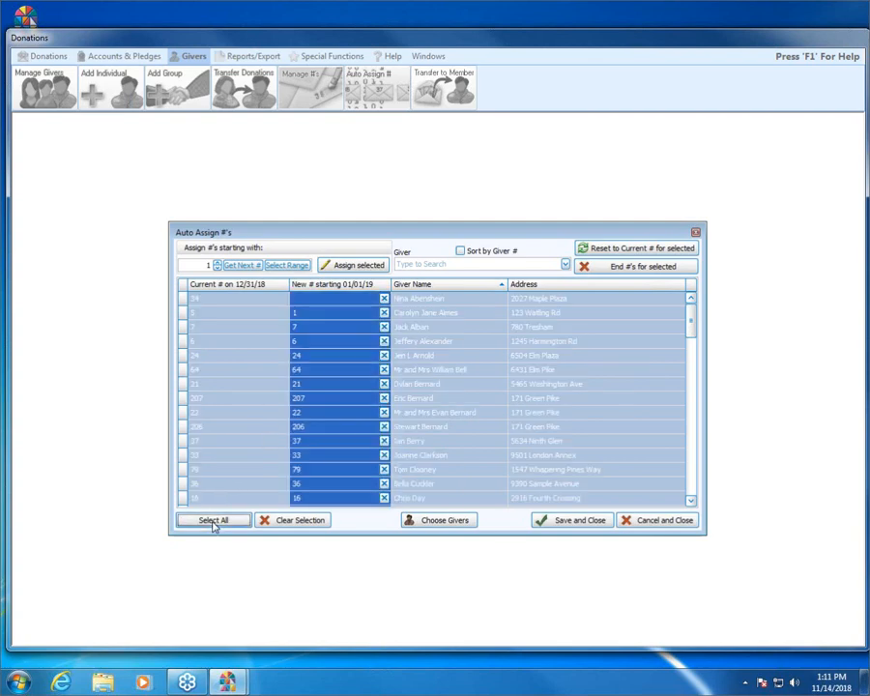
pyautogui.click(359, 268)
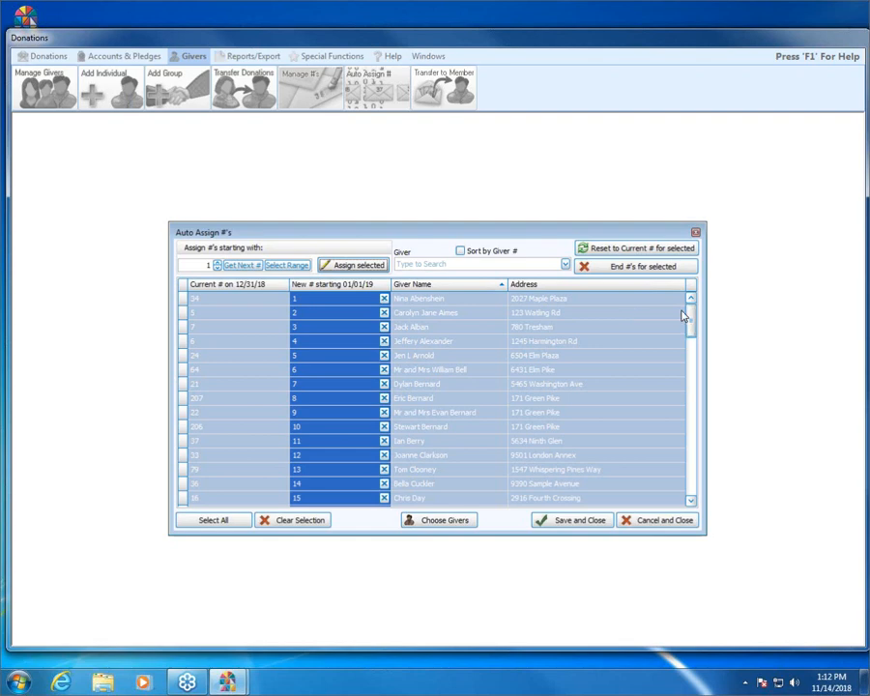
pyautogui.moveTo(683, 311)
pyautogui.mouseDown()
pyautogui.moveTo(700, 467)
pyautogui.moveTo(697, 420)
pyautogui.moveTo(694, 496)
pyautogui.moveTo(680, 310)
pyautogui.mouseUp()
pyautogui.click(600, 523)
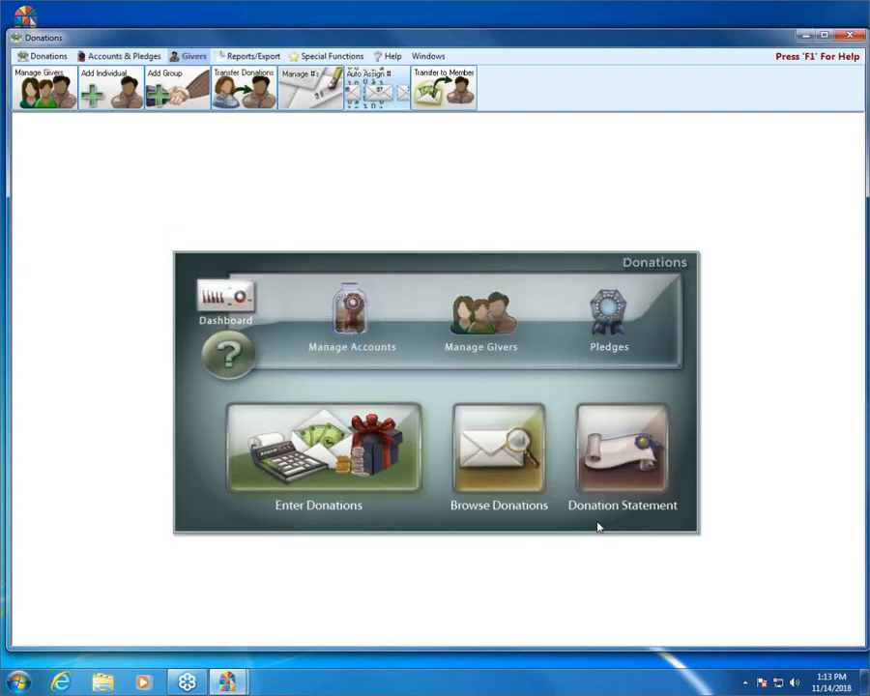
# Review the future giver numbers in Manage #'s, return to the current ones, and close the list.
pyautogui.click(317, 92)
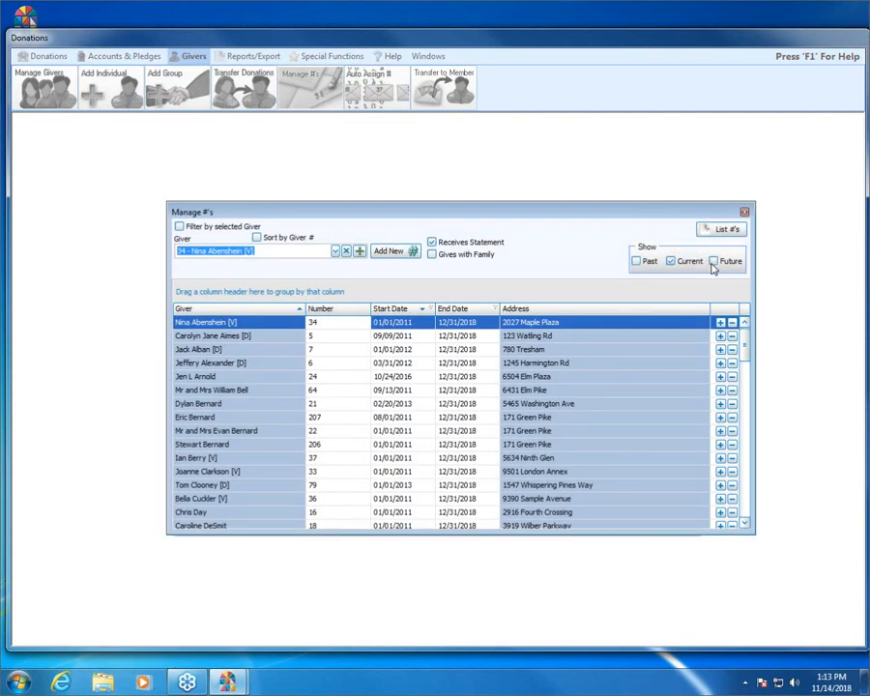
pyautogui.click(694, 262)
pyautogui.click(732, 262)
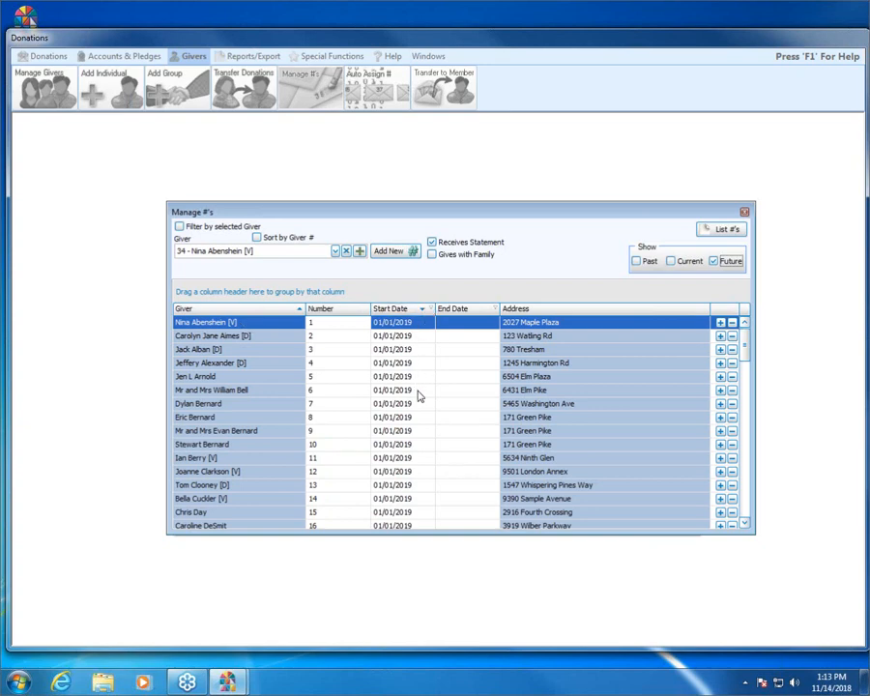
pyautogui.click(730, 262)
pyautogui.click(683, 265)
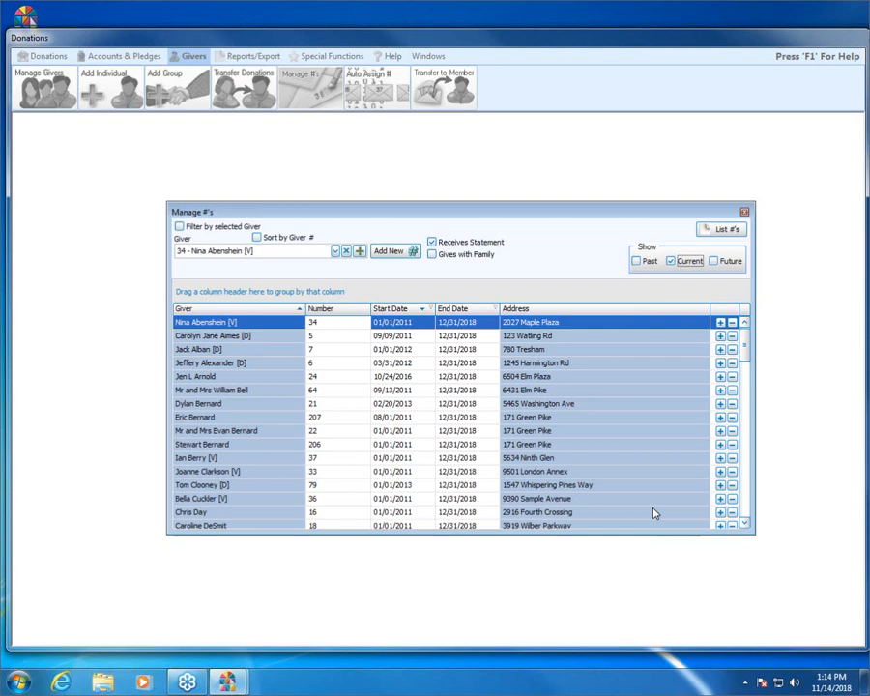
pyautogui.click(746, 215)
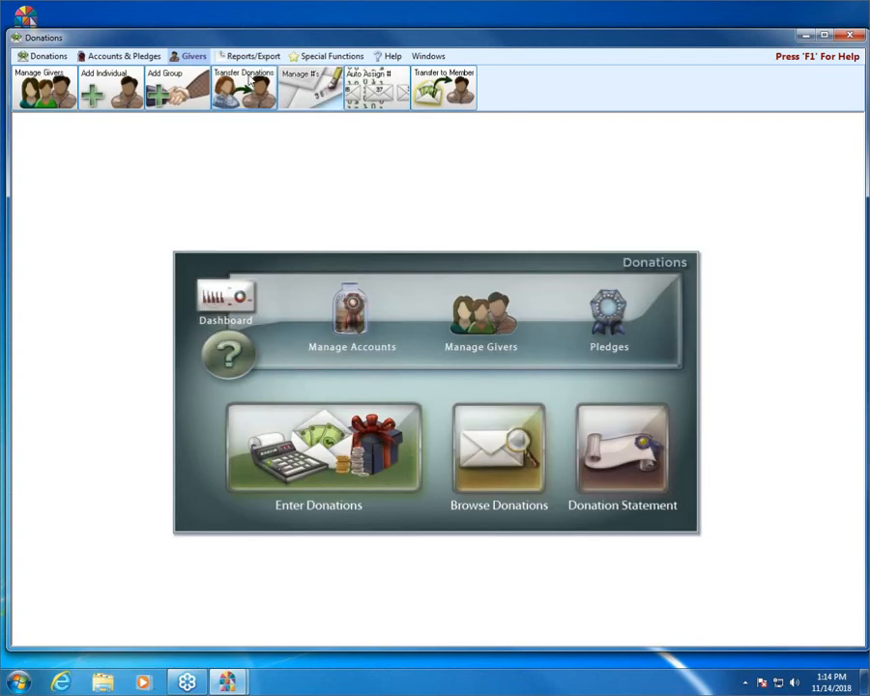
# Start a label print run for givers and exclude those without a giver number.
pyautogui.click(250, 58)
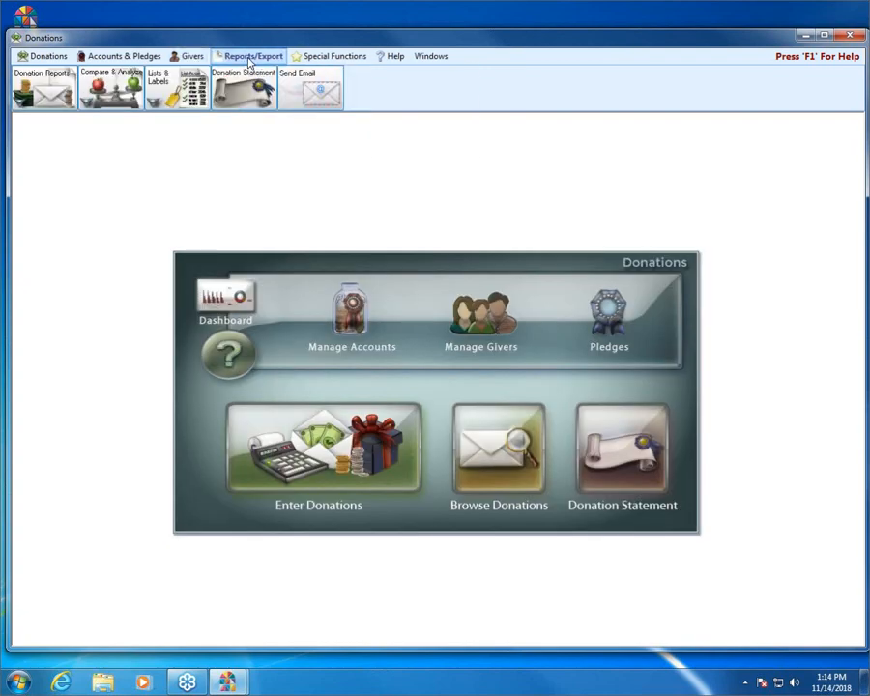
pyautogui.click(192, 85)
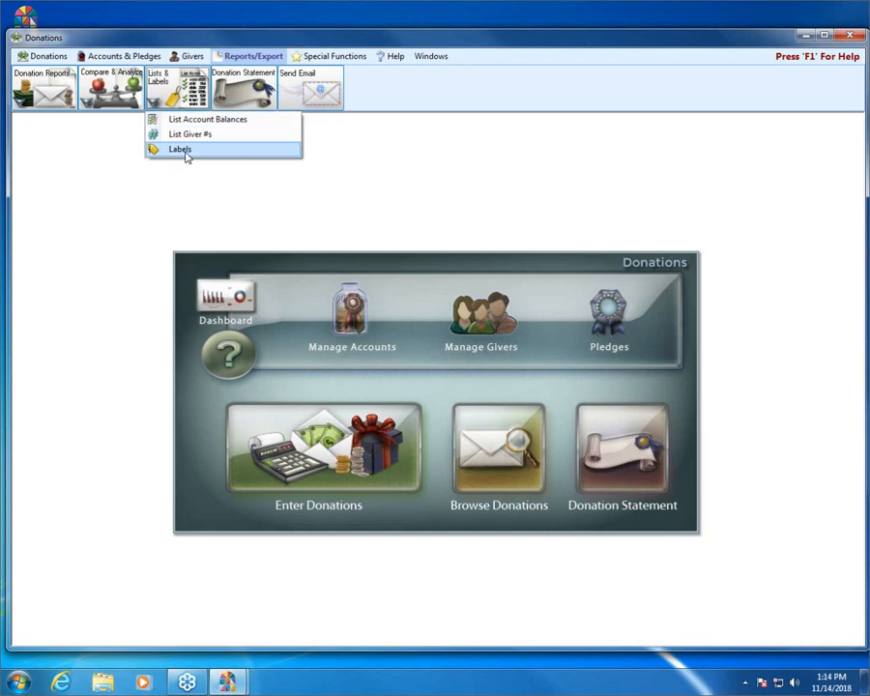
pyautogui.click(184, 151)
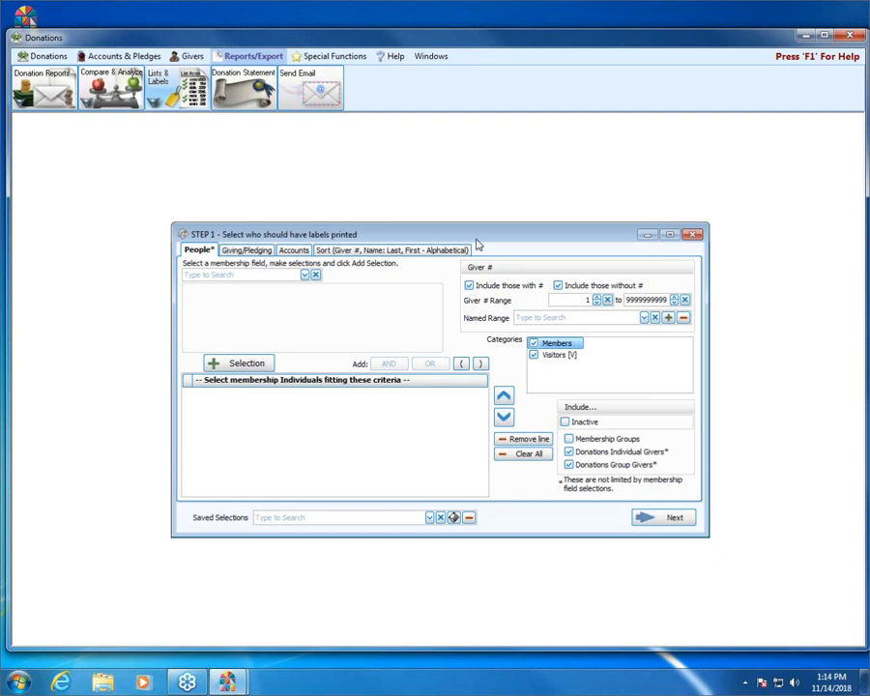
pyautogui.click(559, 286)
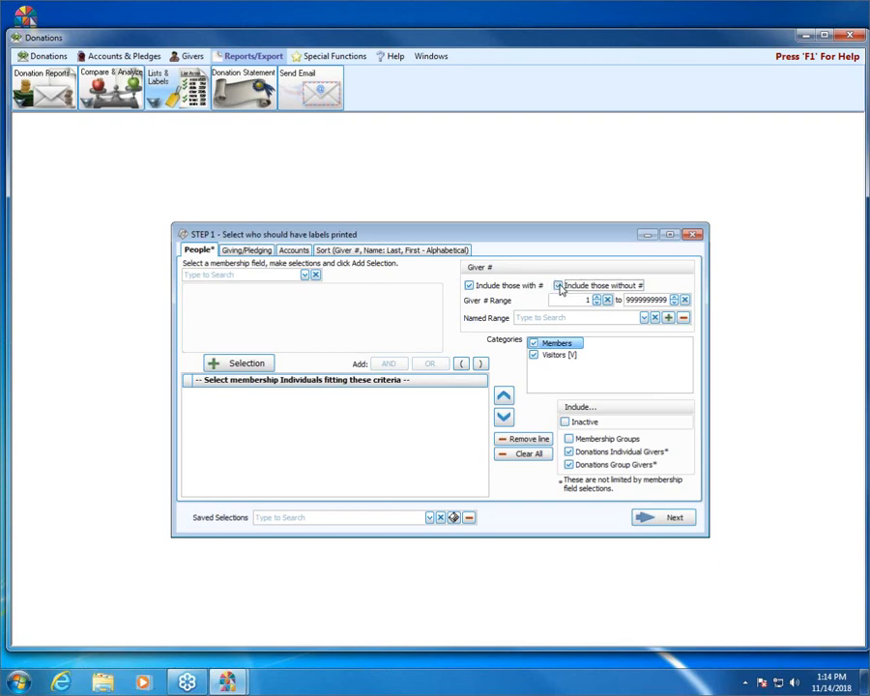
pyautogui.click(559, 287)
# Set the giver numbers to those current as of 01/01/2019, check the sort order, and continue to the label layout.
pyautogui.click(247, 254)
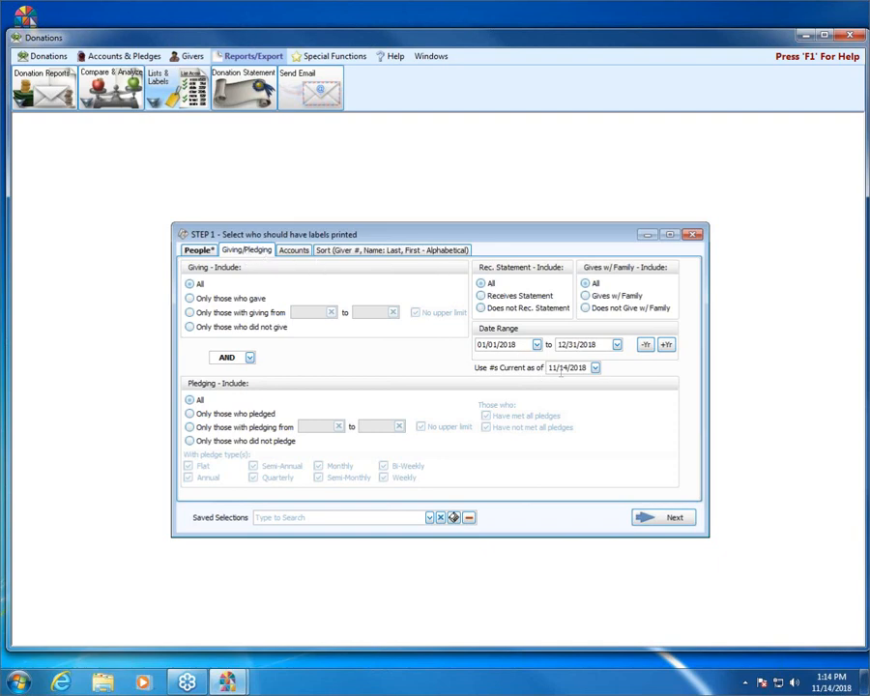
pyautogui.click(554, 367)
pyautogui.write('01/01/2018')
pyautogui.click(364, 252)
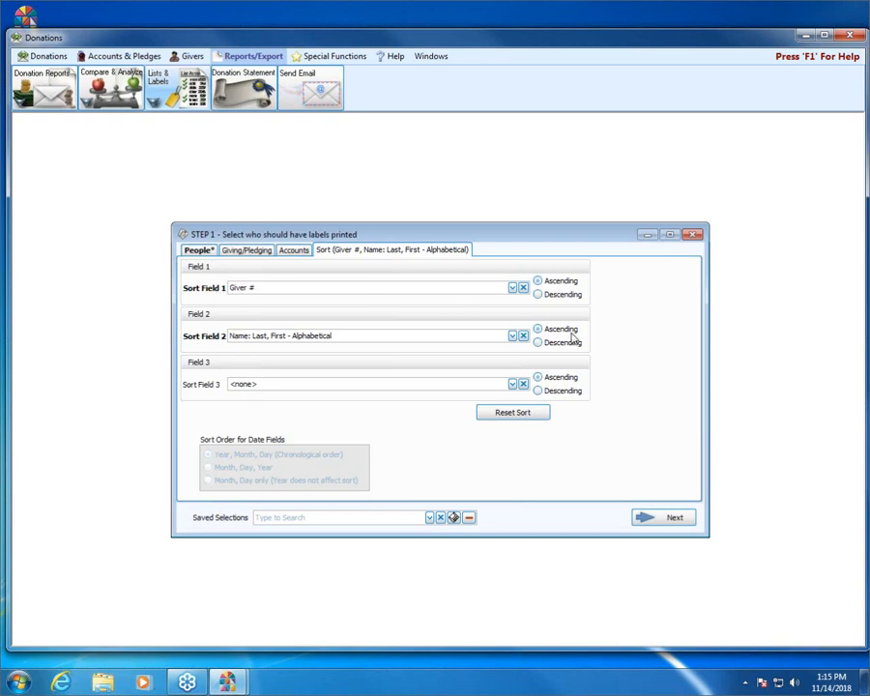
pyautogui.click(643, 519)
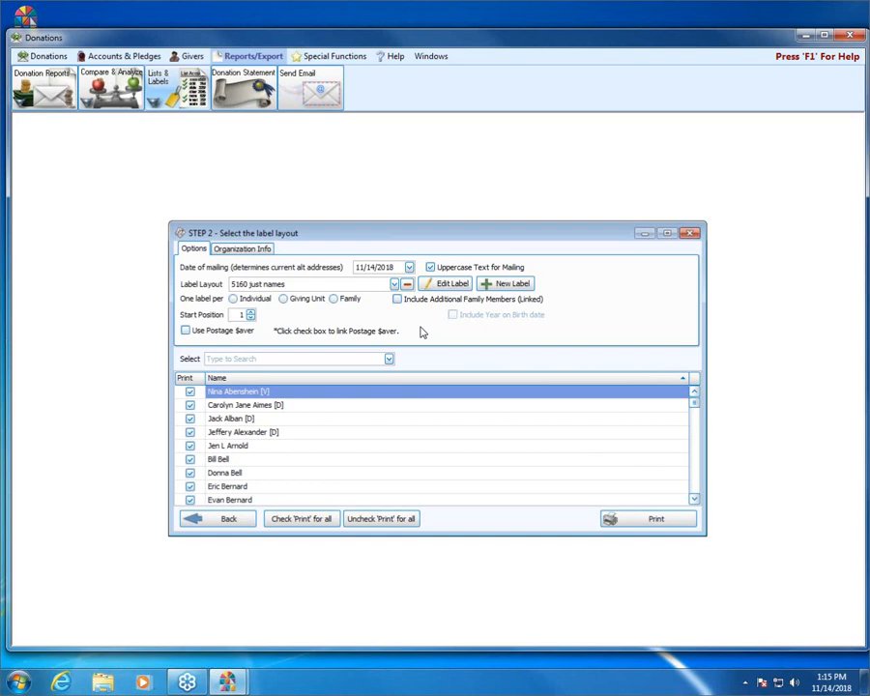
# Create a new label from the Avery standard 5160 Address product and enlarge the Report Designer window.
pyautogui.click(519, 287)
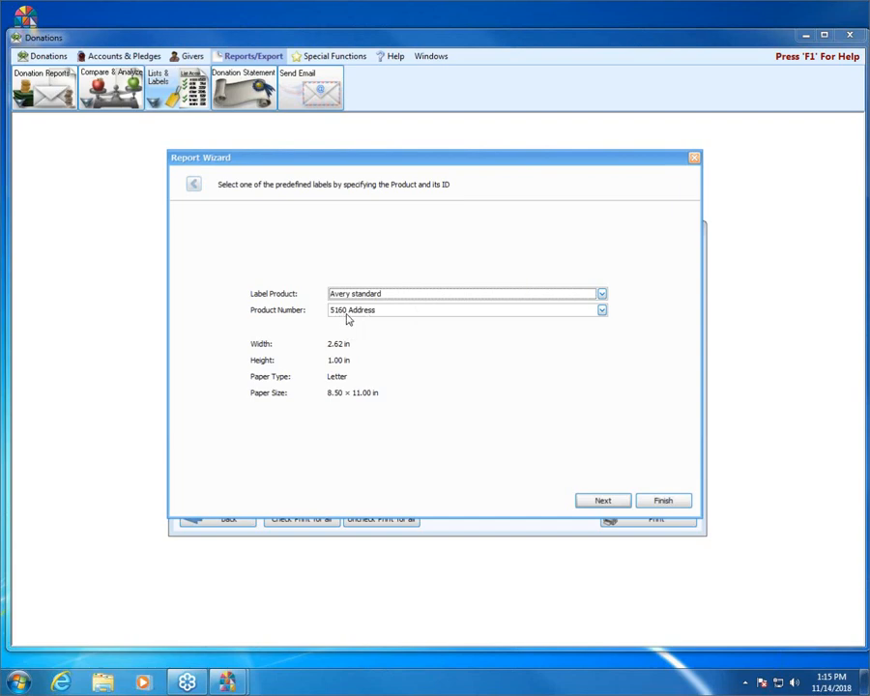
pyautogui.click(661, 501)
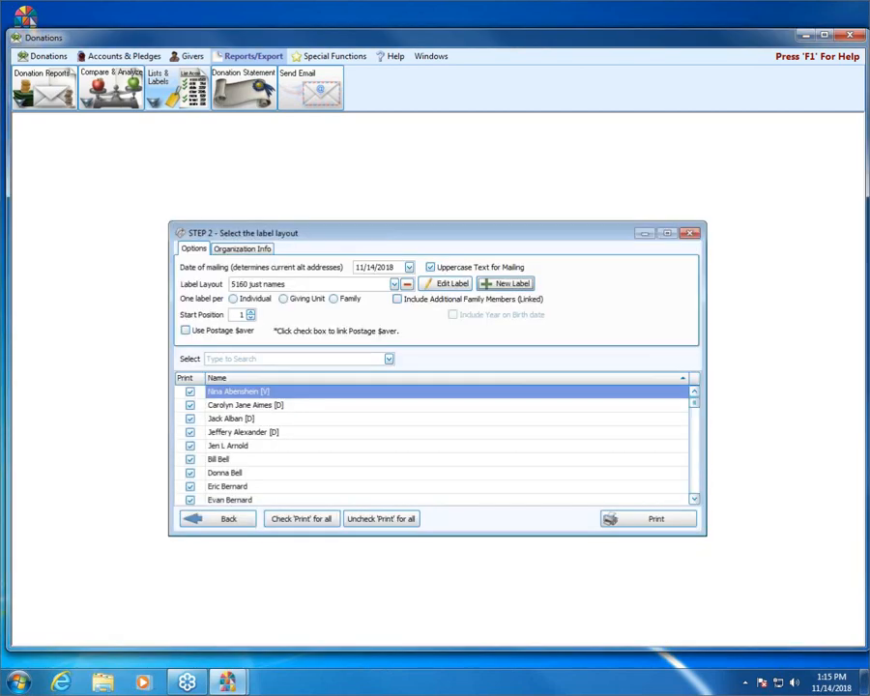
pyautogui.click(513, 284)
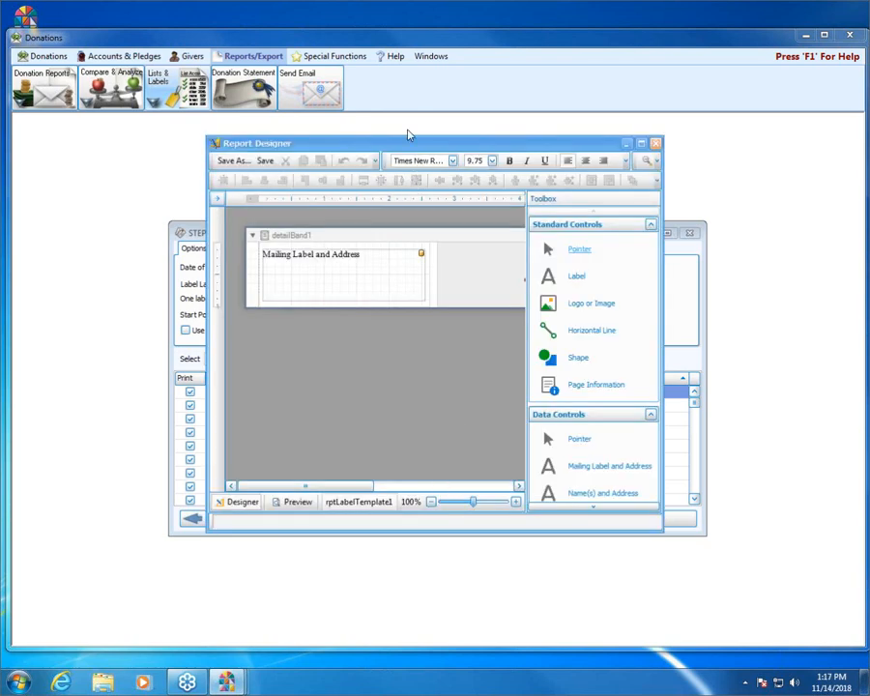
pyautogui.moveTo(408, 135); pyautogui.dragTo(253, 113)
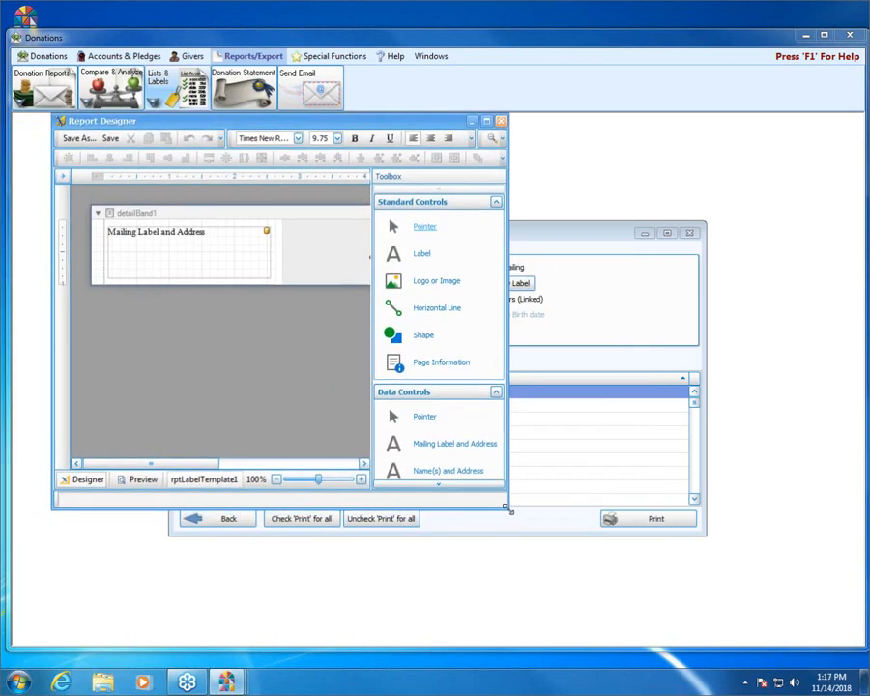
pyautogui.moveTo(508, 506); pyautogui.dragTo(830, 630)
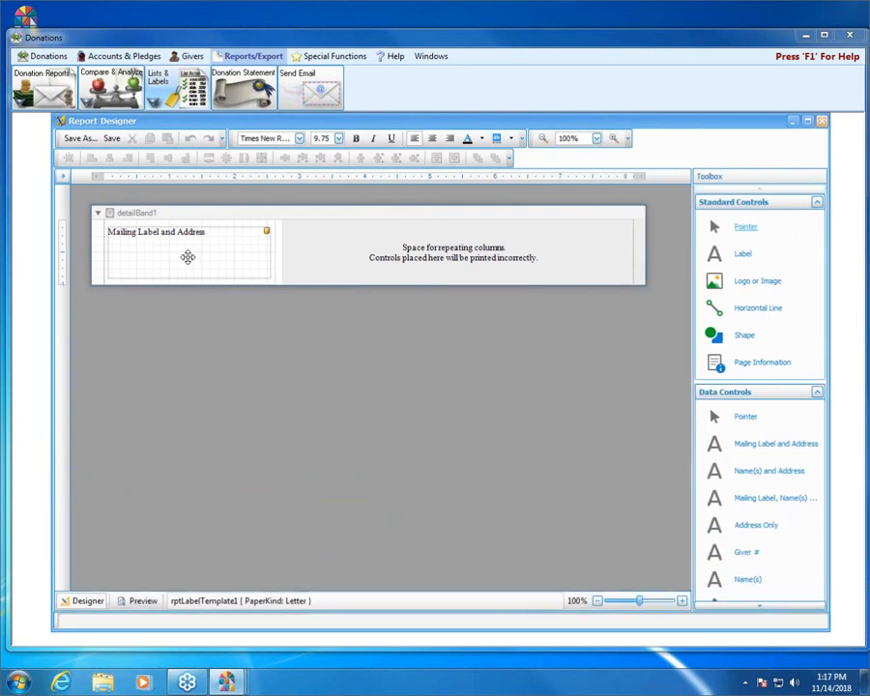
# Move the Mailing Label and Address field down to location 6,20 on the label.
pyautogui.click(187, 256)
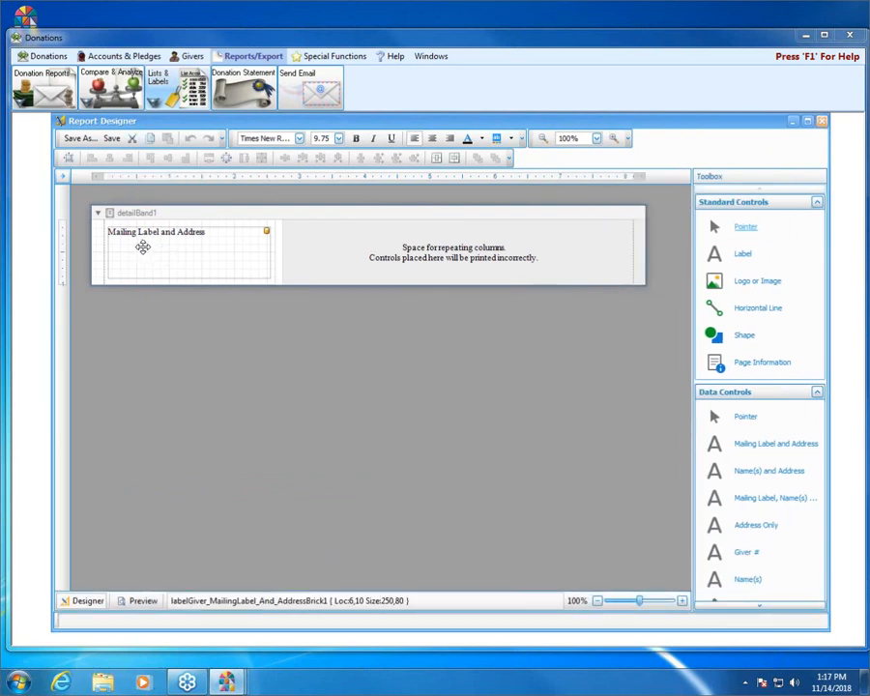
pyautogui.moveTo(202, 250); pyautogui.dragTo(206, 256)
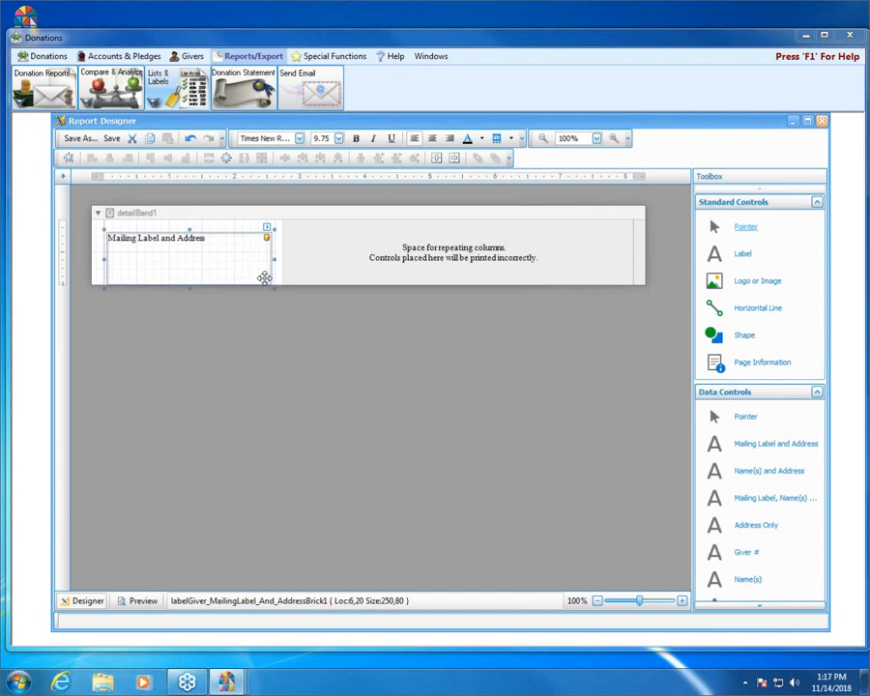
pyautogui.click(435, 406)
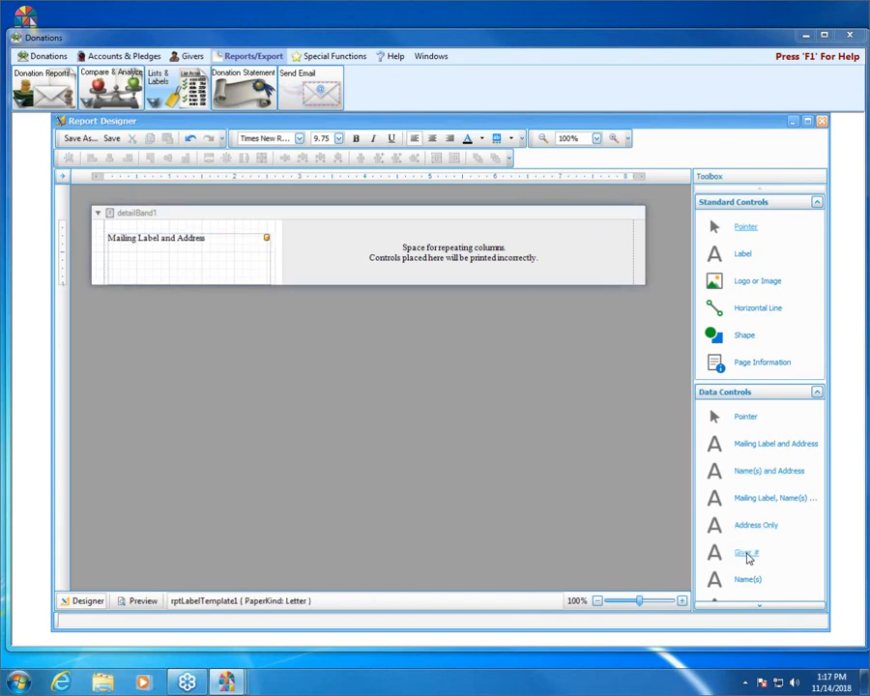
# Add a Giver # field at 6,0 above the address, save the label as 5160 Mailing Label and Address with Giver #, and close the designer.
pyautogui.moveTo(747, 555); pyautogui.dragTo(165, 230)
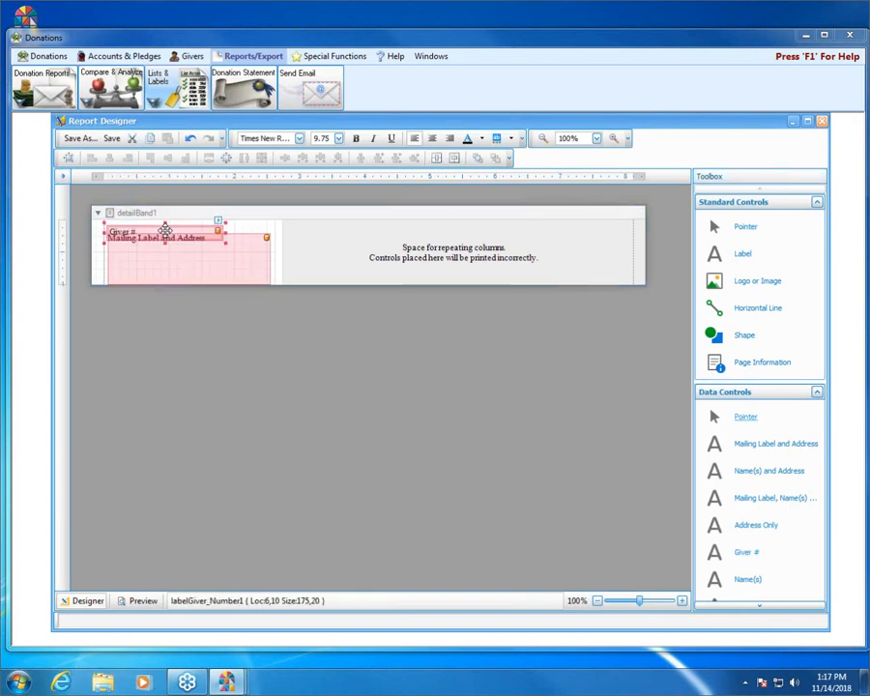
pyautogui.press('Up')
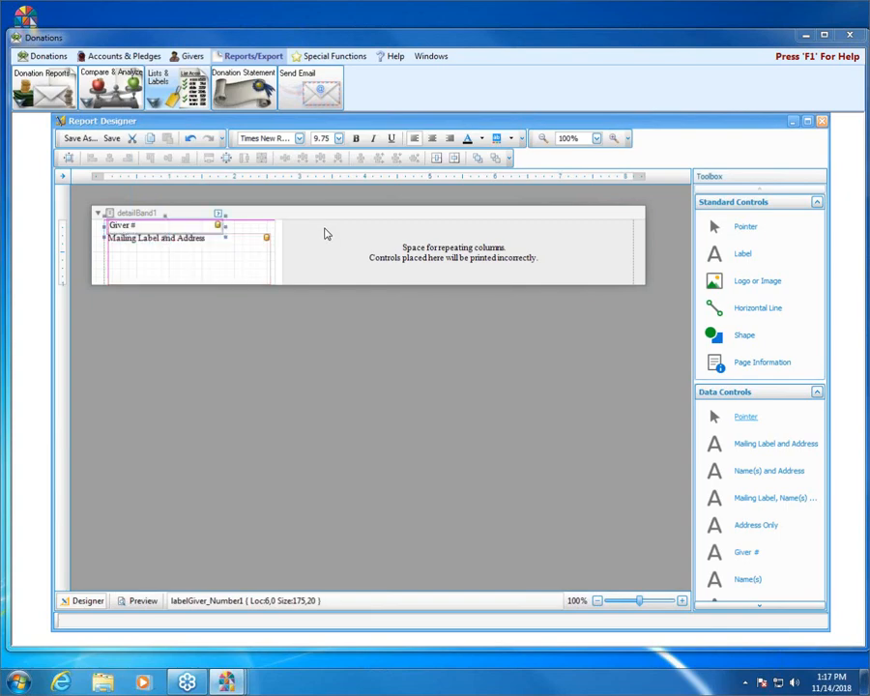
pyautogui.click(144, 252)
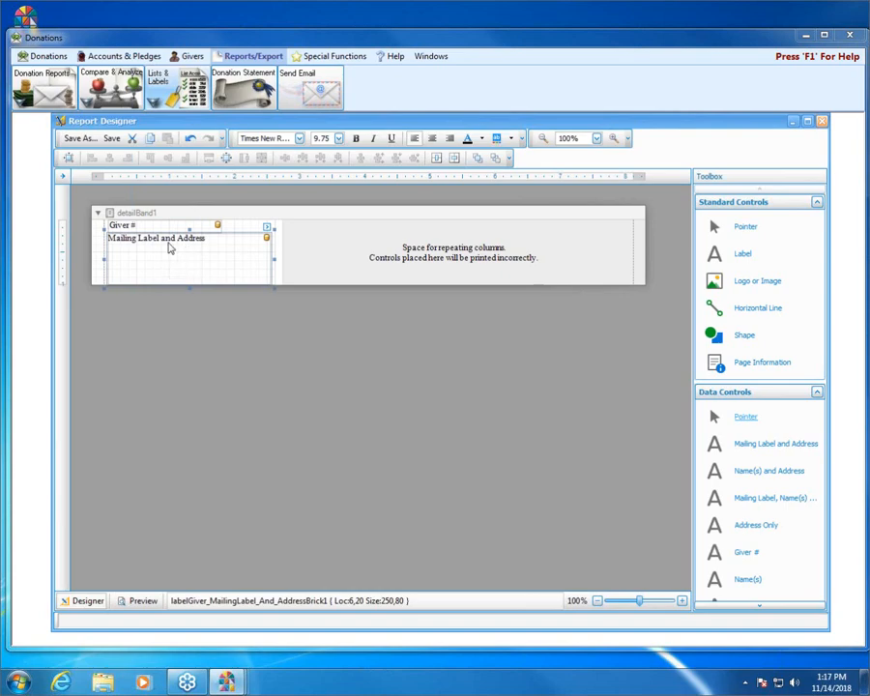
pyautogui.click(112, 138)
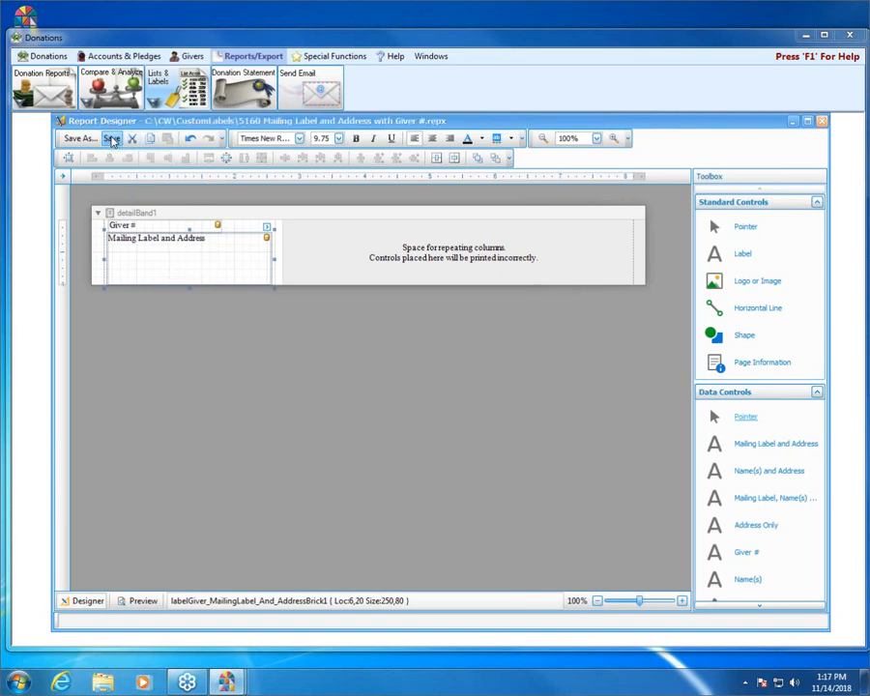
pyautogui.click(823, 126)
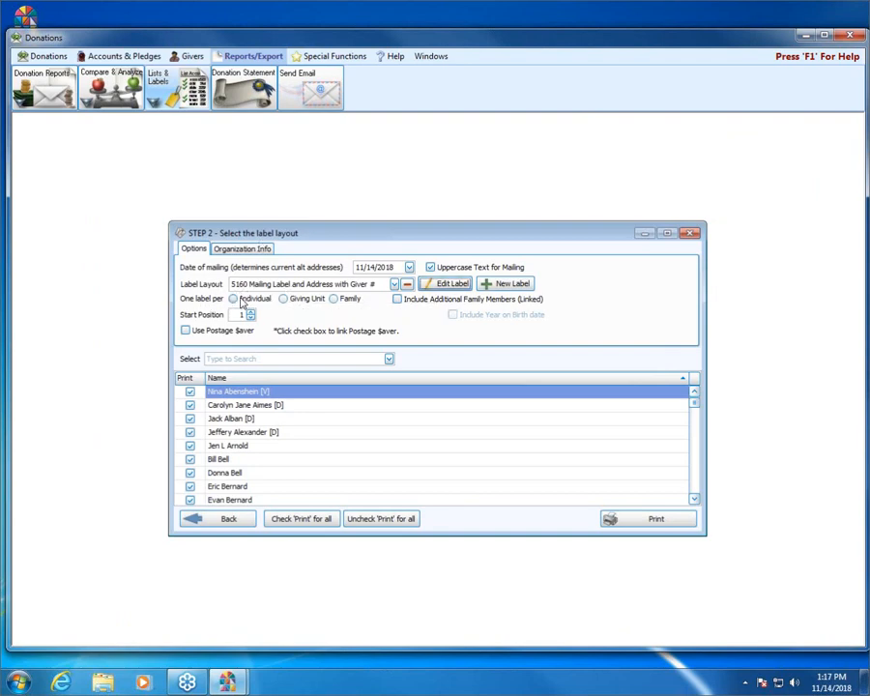
# Set one label per Giving Unit, generate the label preview, and close the preview and the label setup.
pyautogui.click(305, 300)
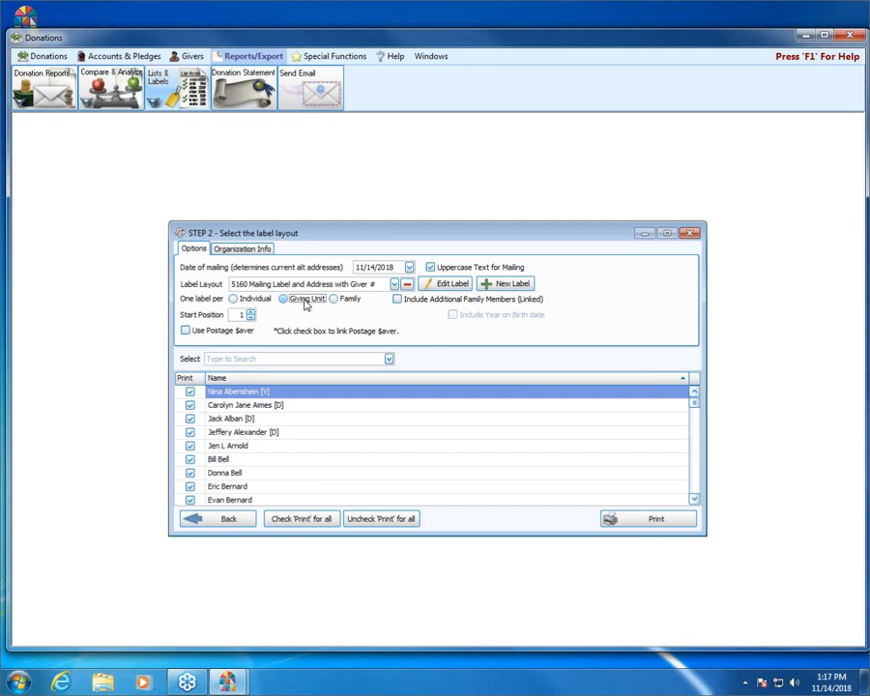
pyautogui.click(669, 519)
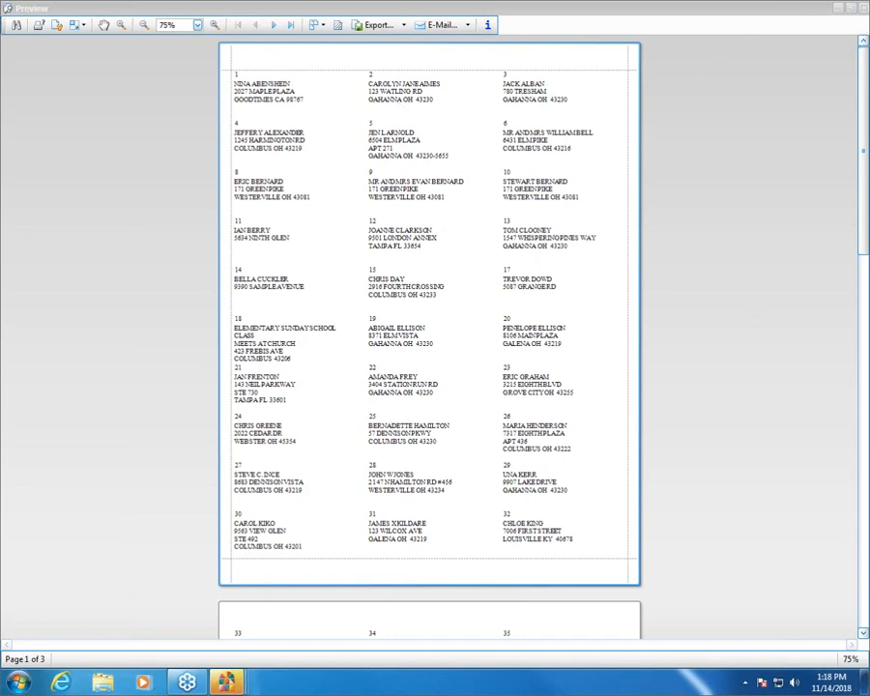
pyautogui.click(865, 10)
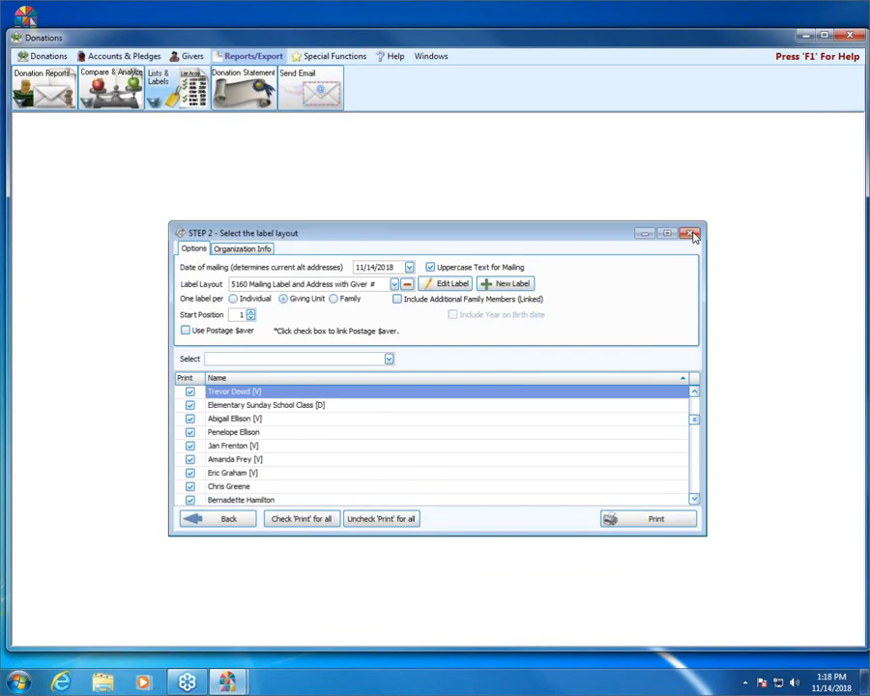
pyautogui.click(690, 235)
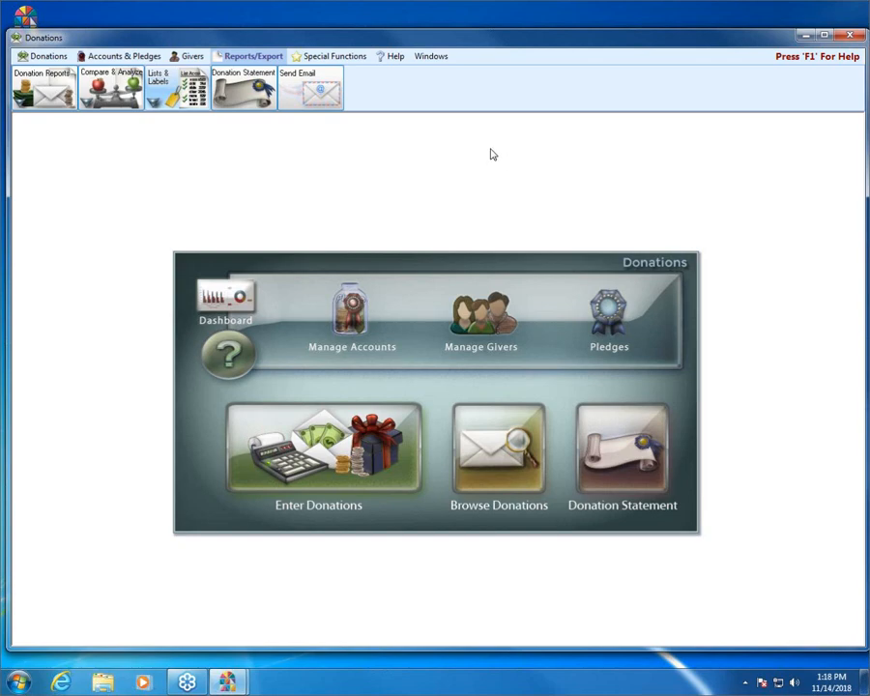
# Copy the General Fund 2018 pledge campaign to a new campaign named General Fund 2019, dated 01/01/2019 to 12/31/2019.
pyautogui.click(117, 58)
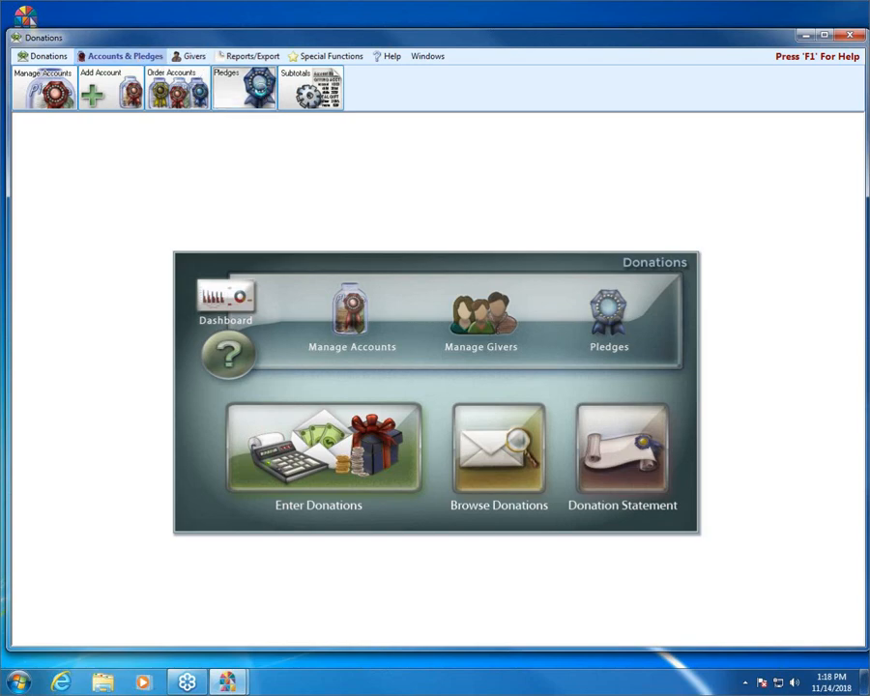
pyautogui.click(262, 93)
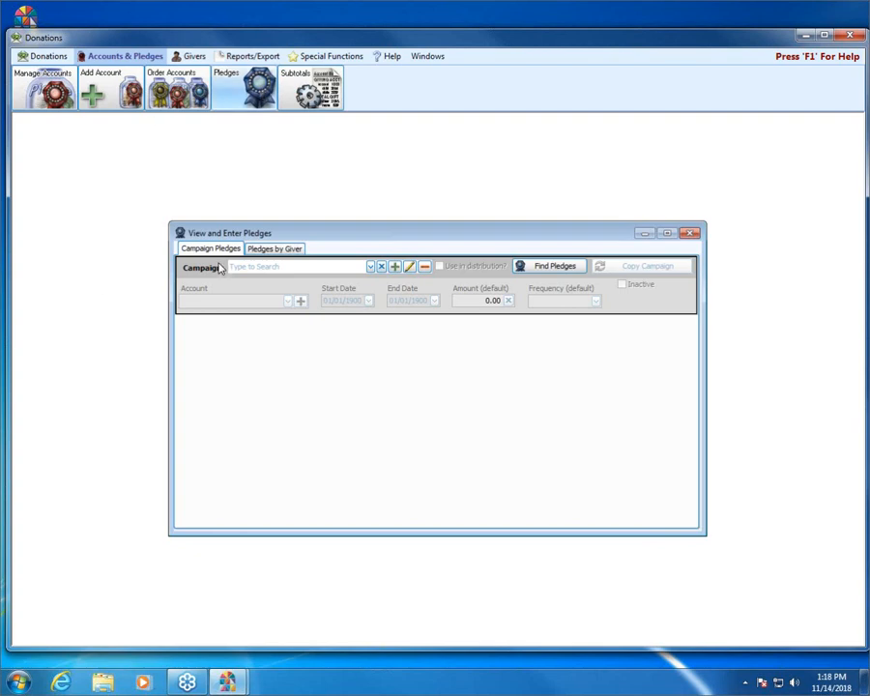
pyautogui.click(370, 266)
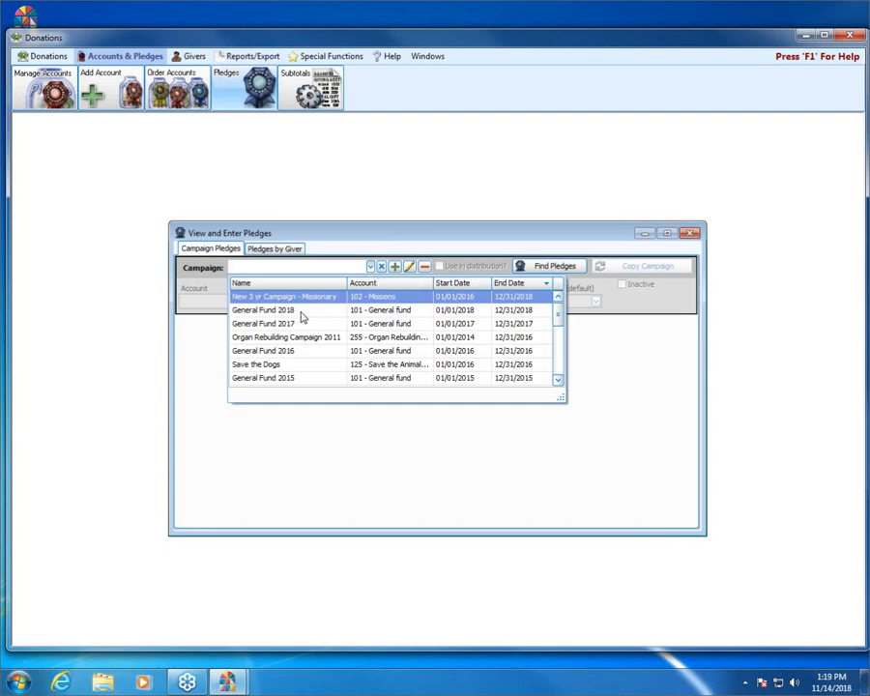
pyautogui.click(384, 315)
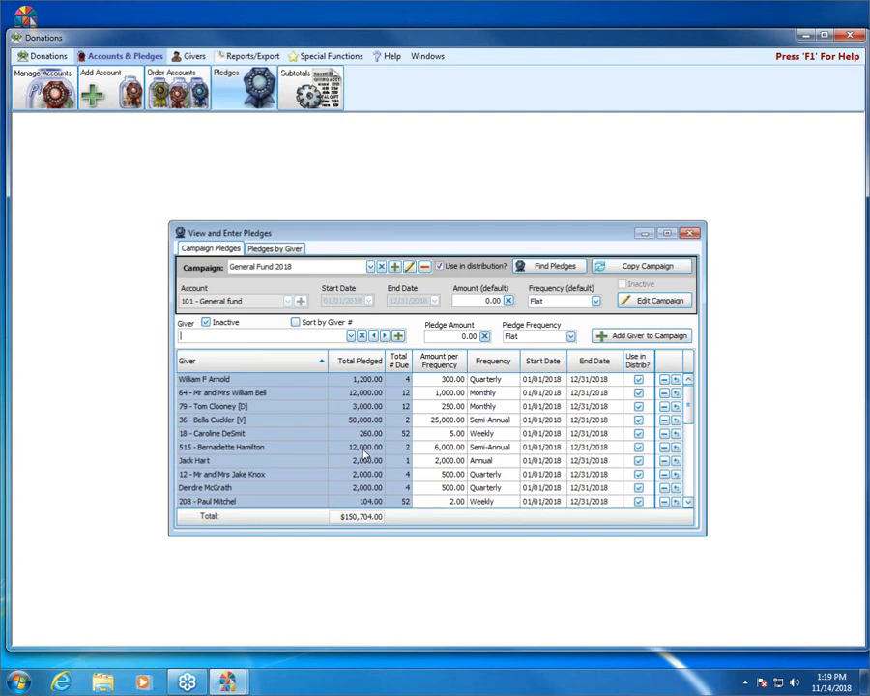
pyautogui.click(638, 269)
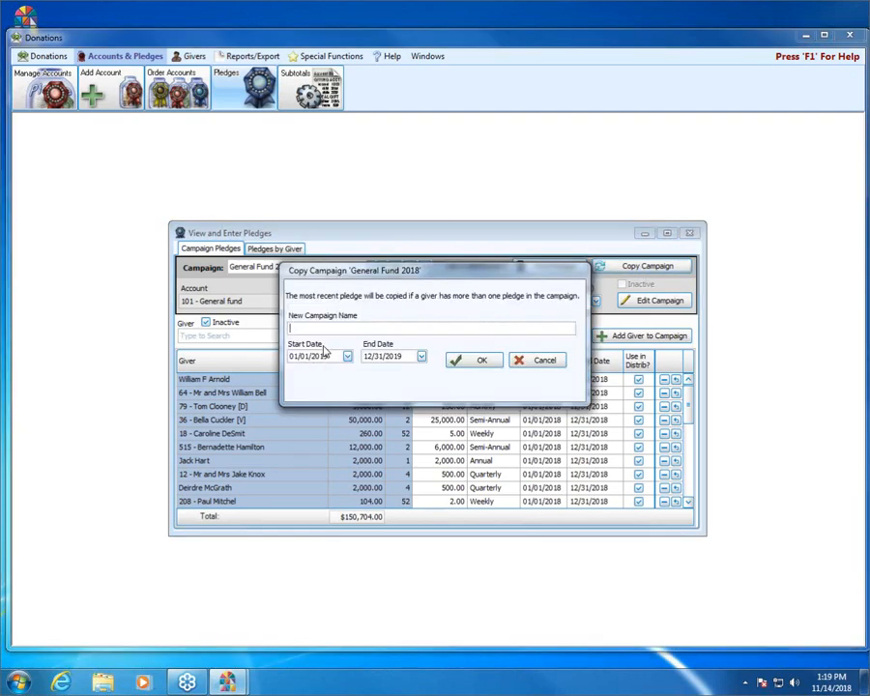
pyautogui.write('General Fund 2019')
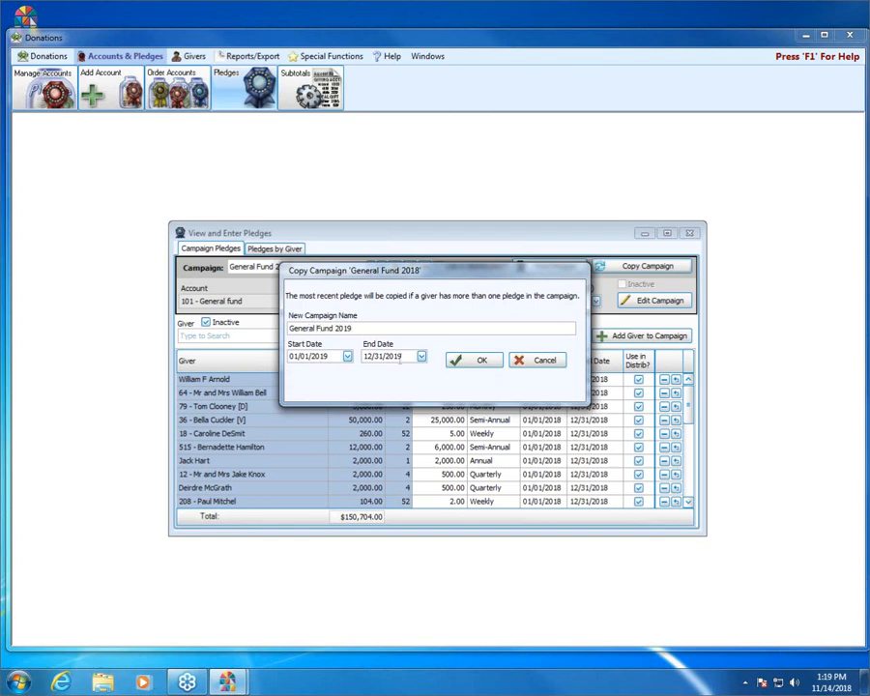
pyautogui.click(482, 360)
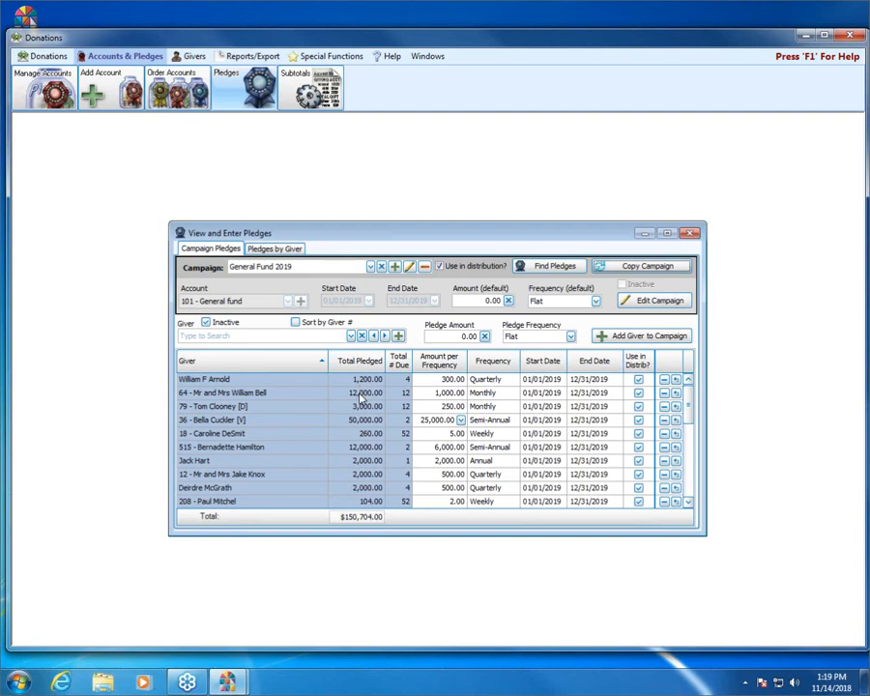
pyautogui.click(459, 380)
pyautogui.click(459, 394)
pyautogui.click(460, 407)
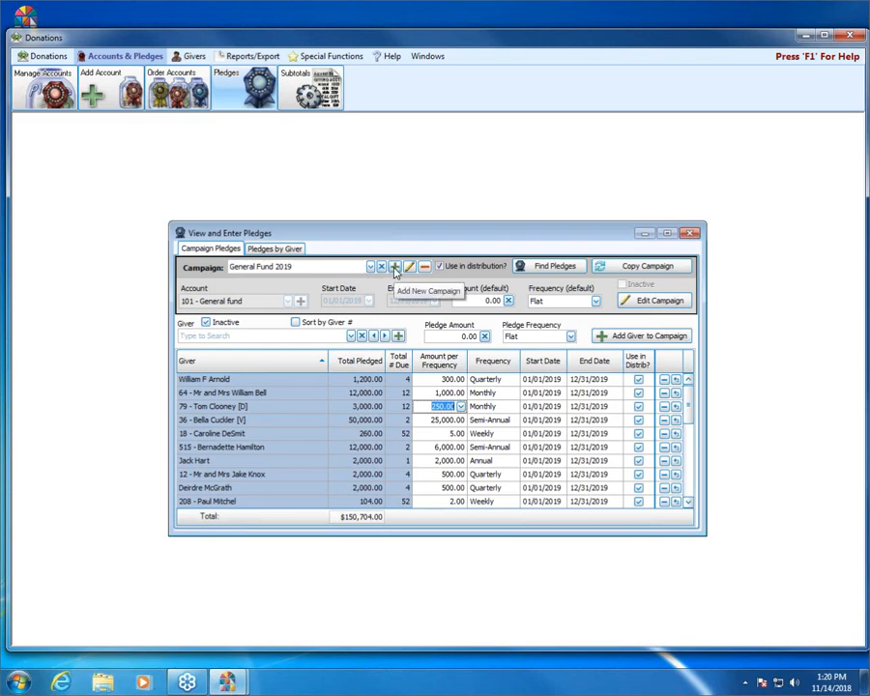
# Create a new pledge campaign named Building Fund Campaign.
pyautogui.click(394, 267)
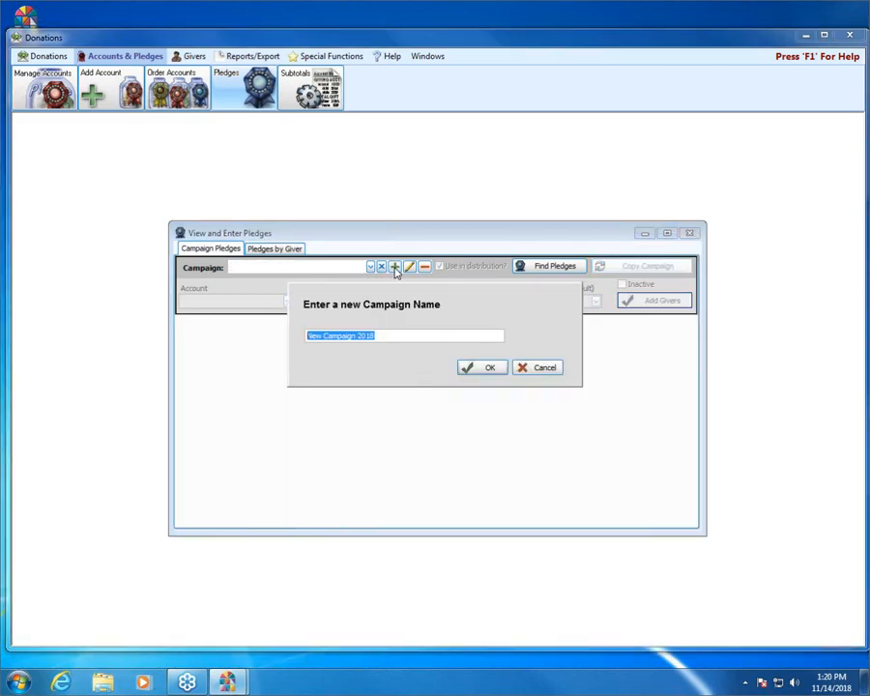
pyautogui.write('Build')
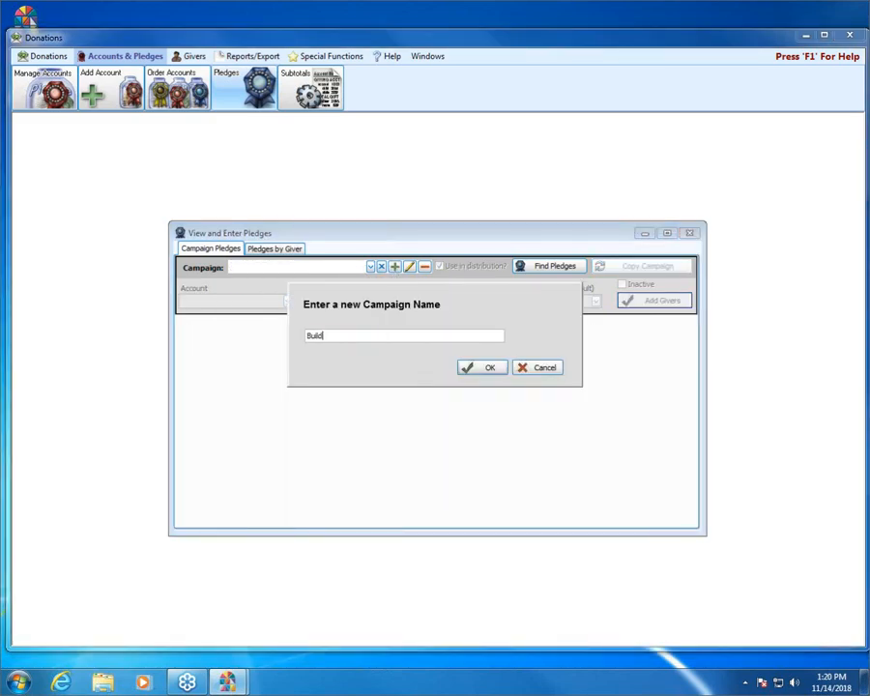
pyautogui.write('ing Fund Campaign')
pyautogui.click(474, 369)
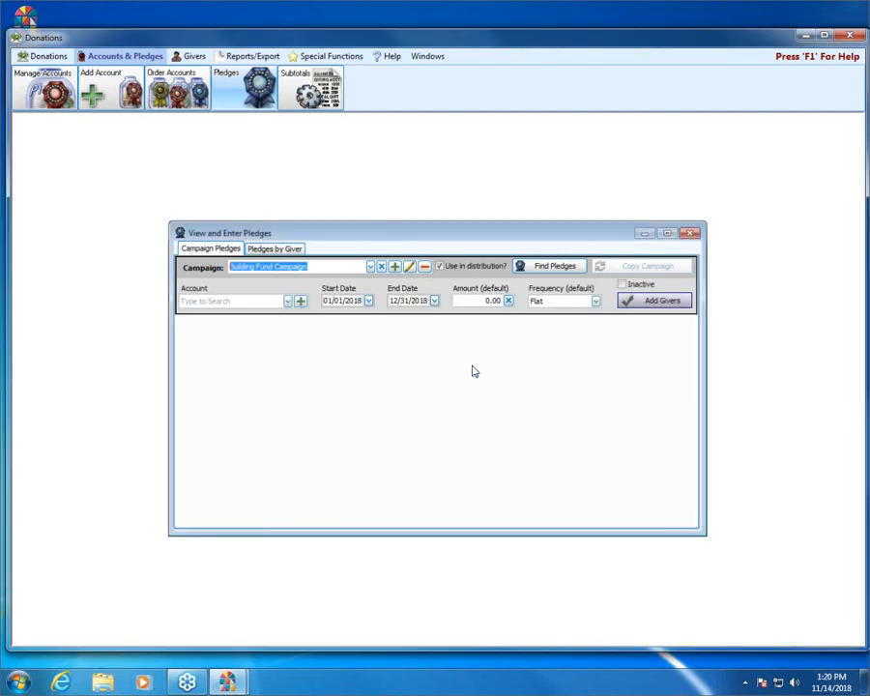
# Assign the campaign to account 103 - Building Fund with dates 01/01/2019 to 12/31/2019, and proceed to adding givers.
pyautogui.click(287, 300)
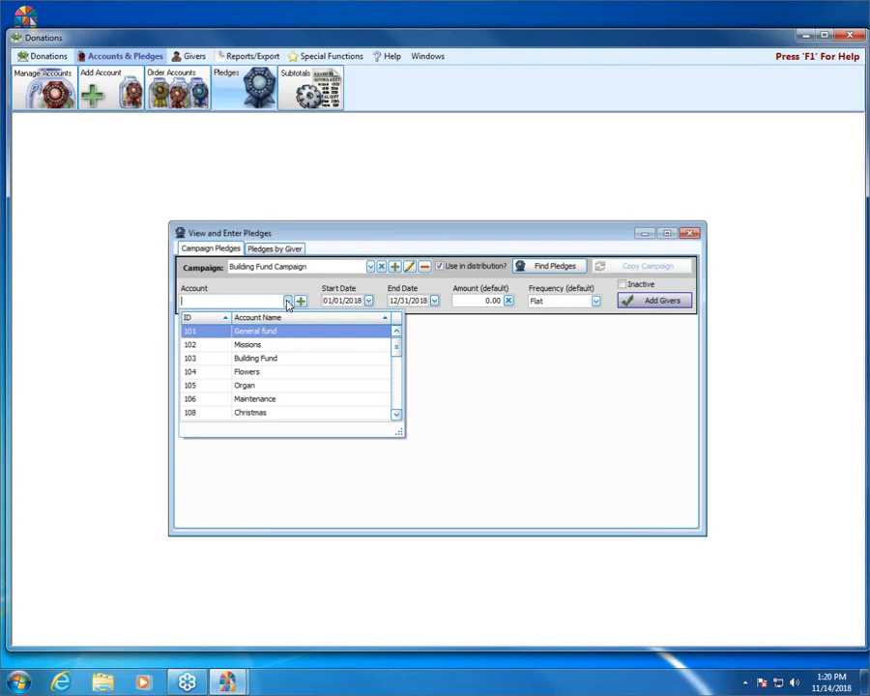
pyautogui.click(269, 360)
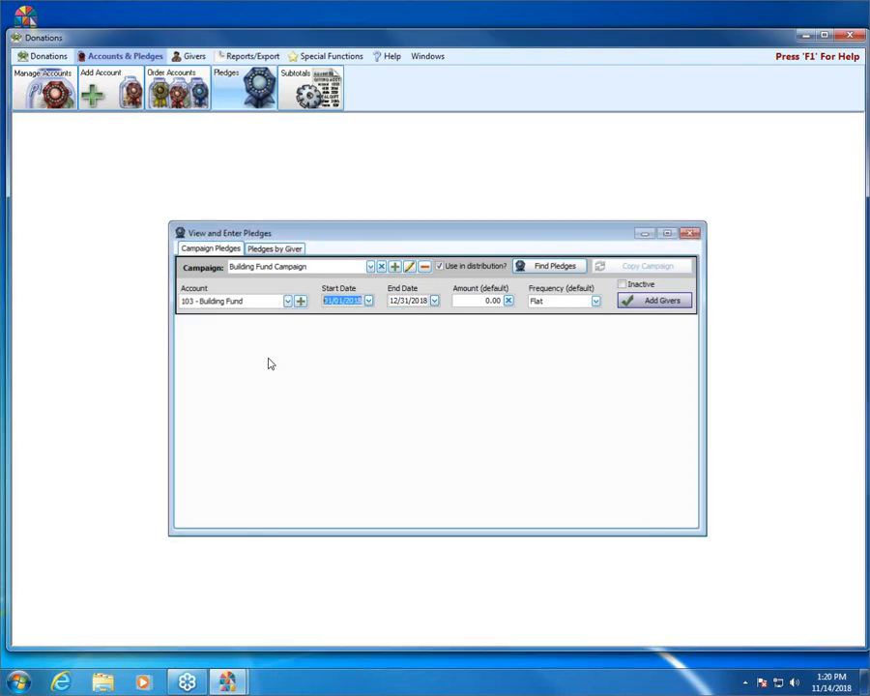
pyautogui.moveTo(345, 301); pyautogui.dragTo(388, 304)
pyautogui.write('2015')
pyautogui.click(418, 301)
pyautogui.write('2019')
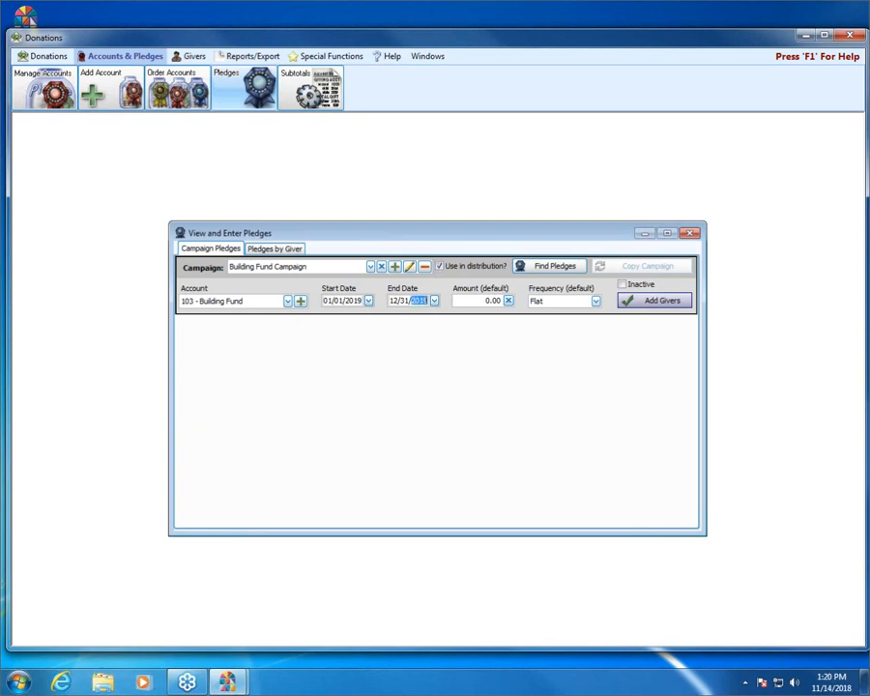
pyautogui.click(677, 302)
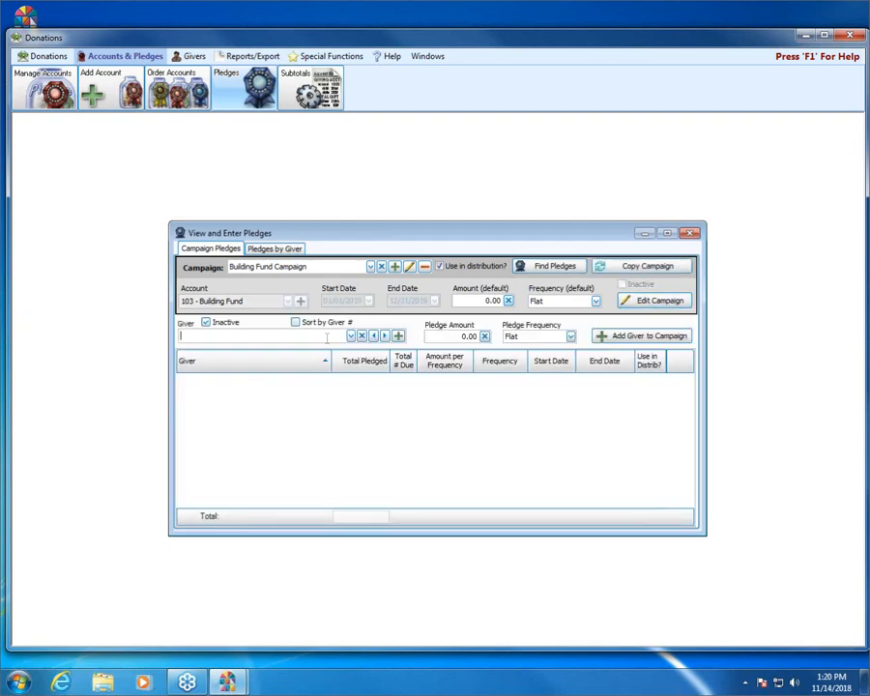
# Find the first giver by name and add them to the Building Fund Campaign with a flat pledge of 25,000.
pyautogui.write('nin')
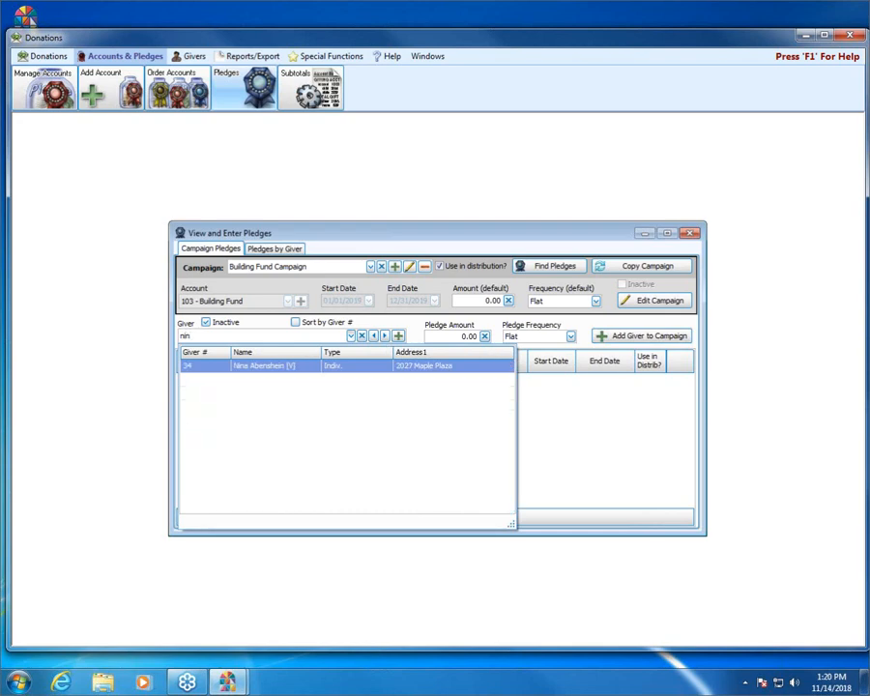
pyautogui.click(310, 366)
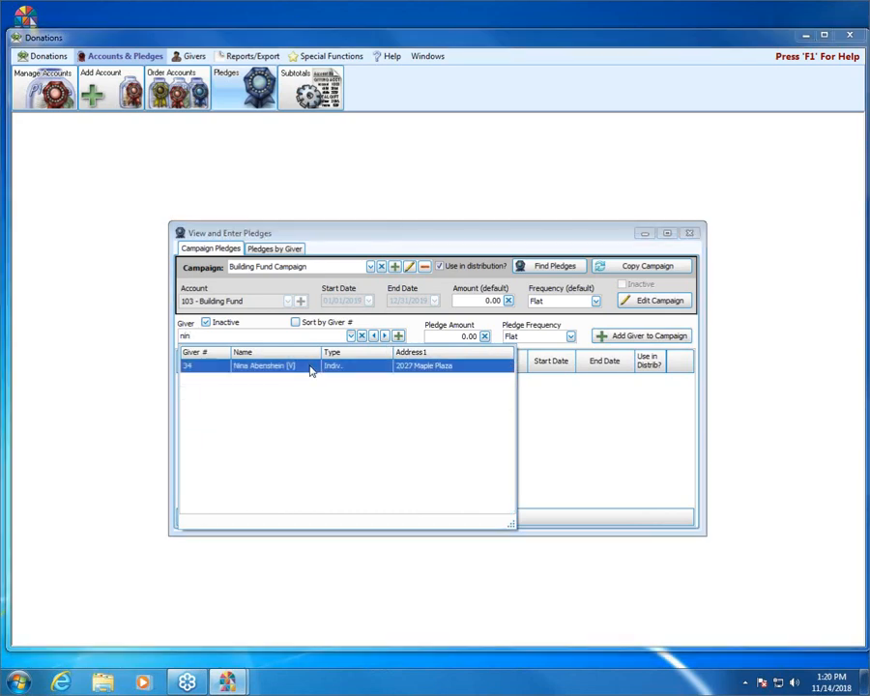
pyautogui.write('25')
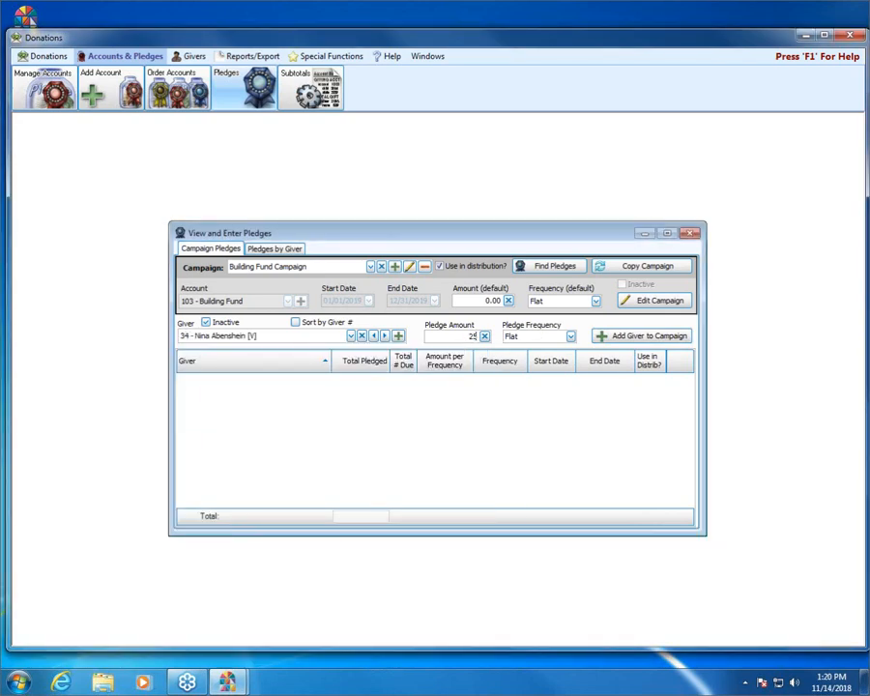
pyautogui.write('000')
pyautogui.click(651, 338)
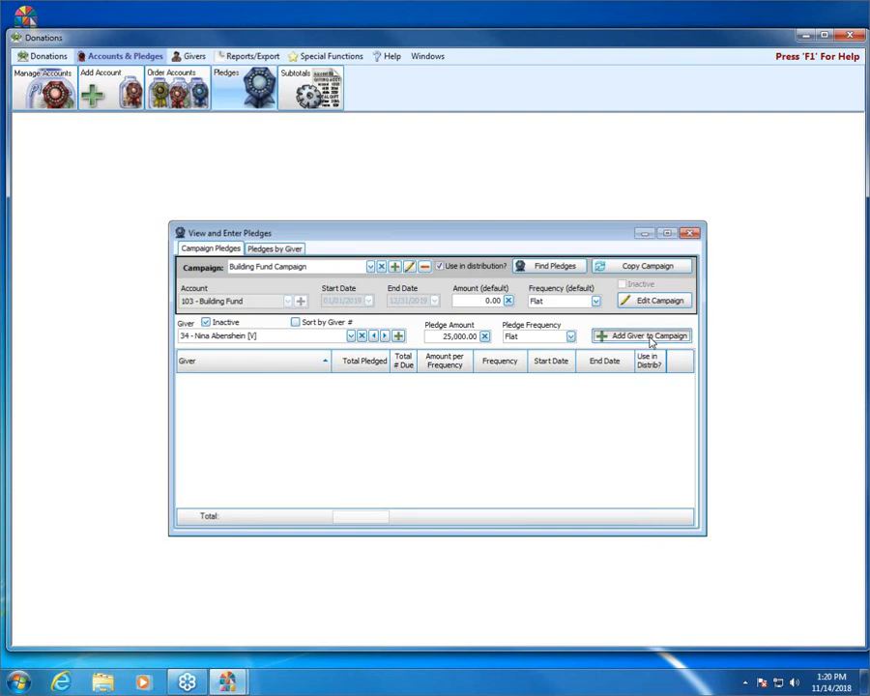
# Add a second giver to the Building Fund Campaign with a flat pledge of 5,000, and close the pledges window.
pyautogui.write('c')
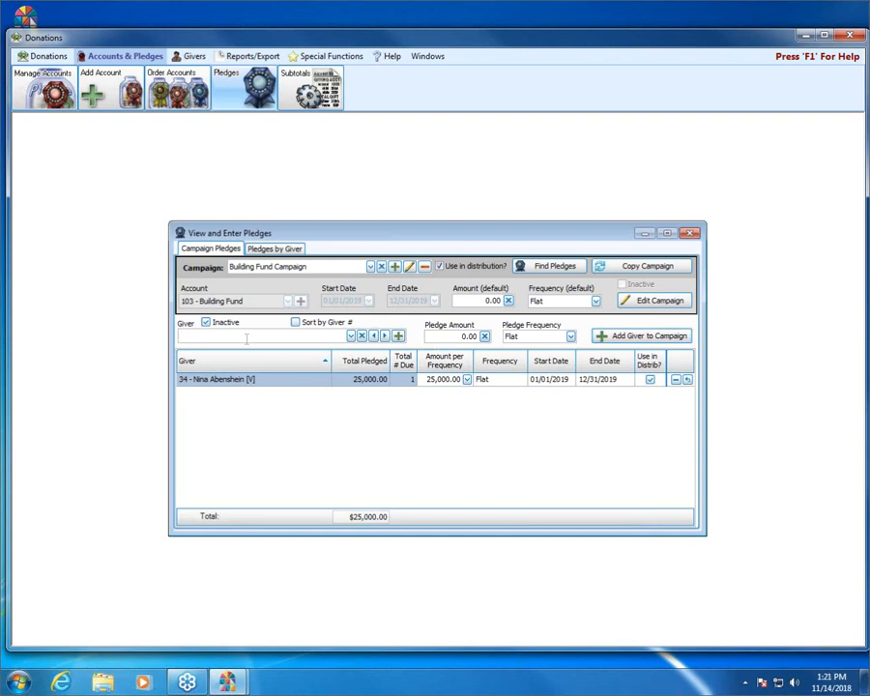
pyautogui.write('ar')
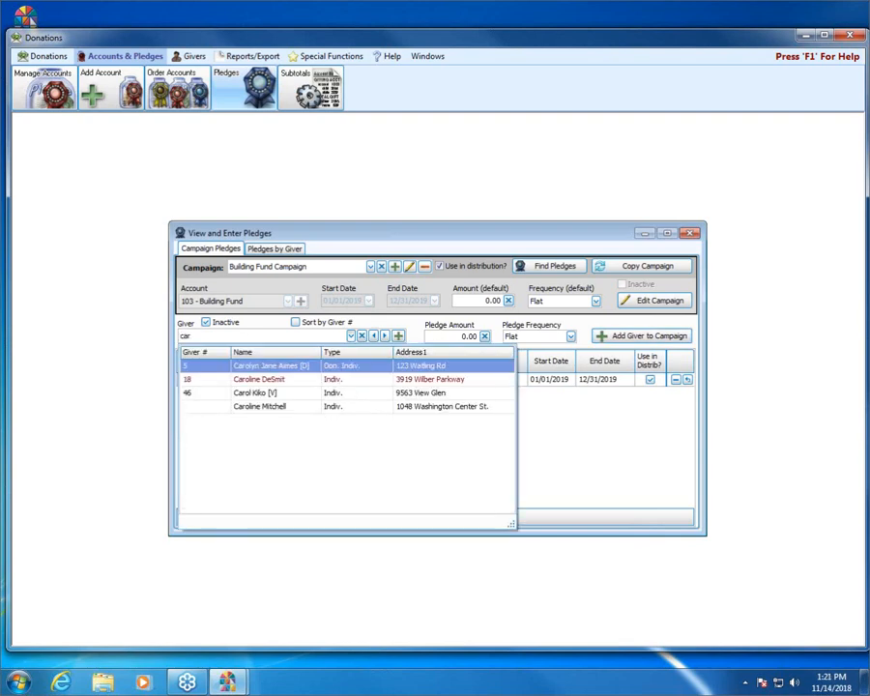
pyautogui.click(271, 367)
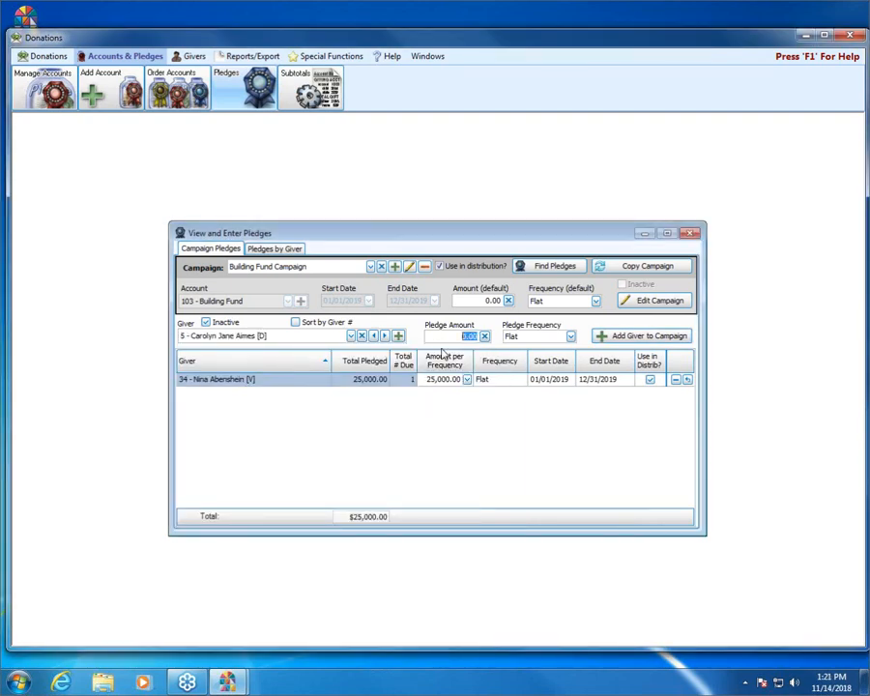
pyautogui.write('5000')
pyautogui.click(570, 337)
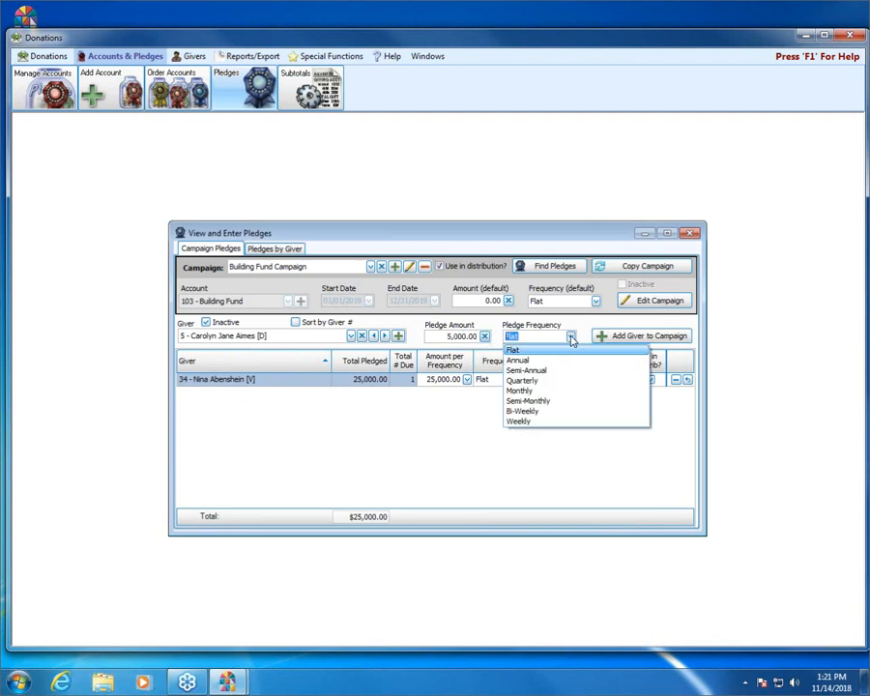
pyautogui.click(570, 338)
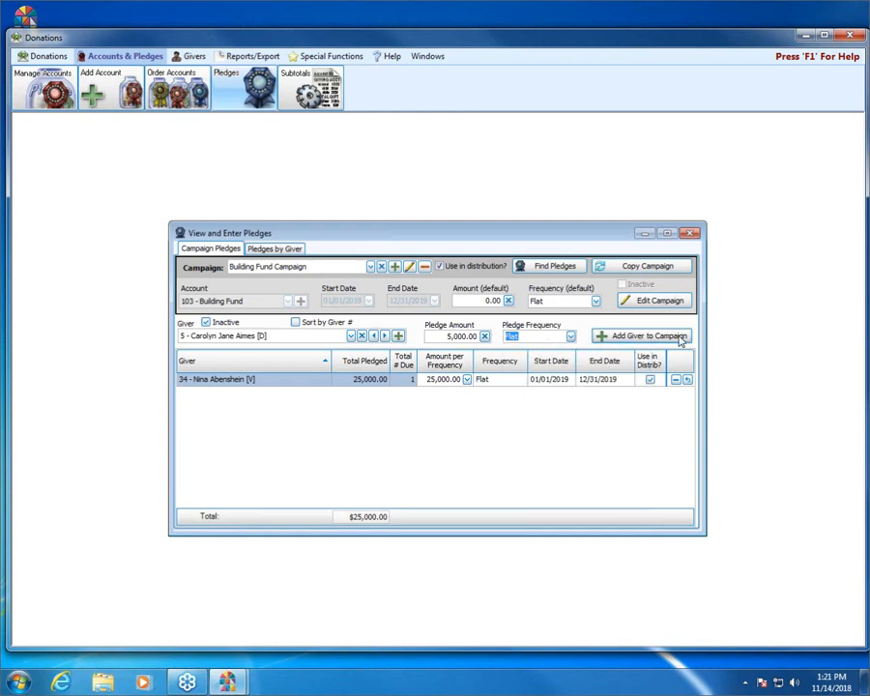
pyautogui.click(627, 336)
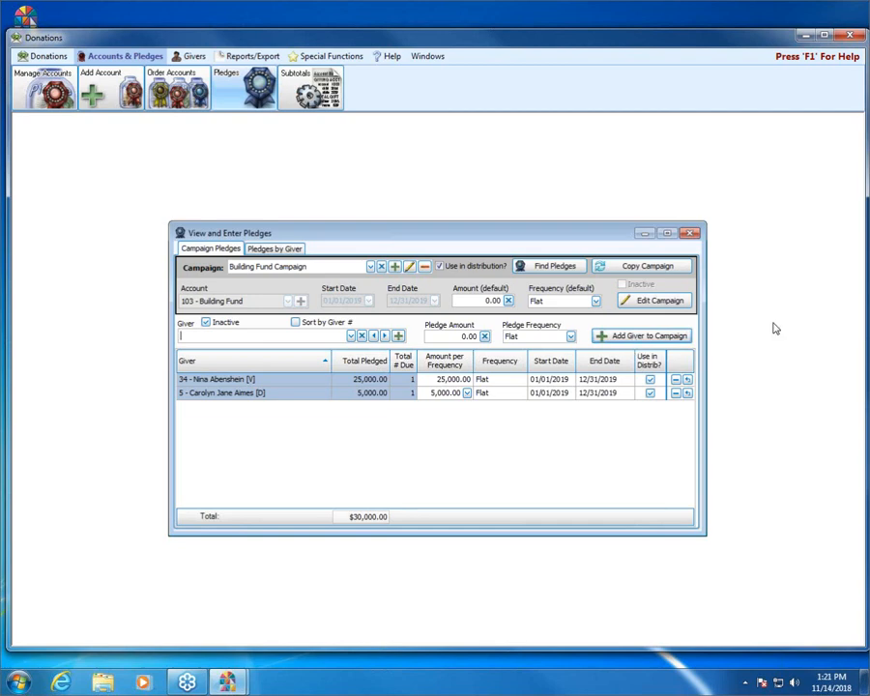
pyautogui.click(690, 234)
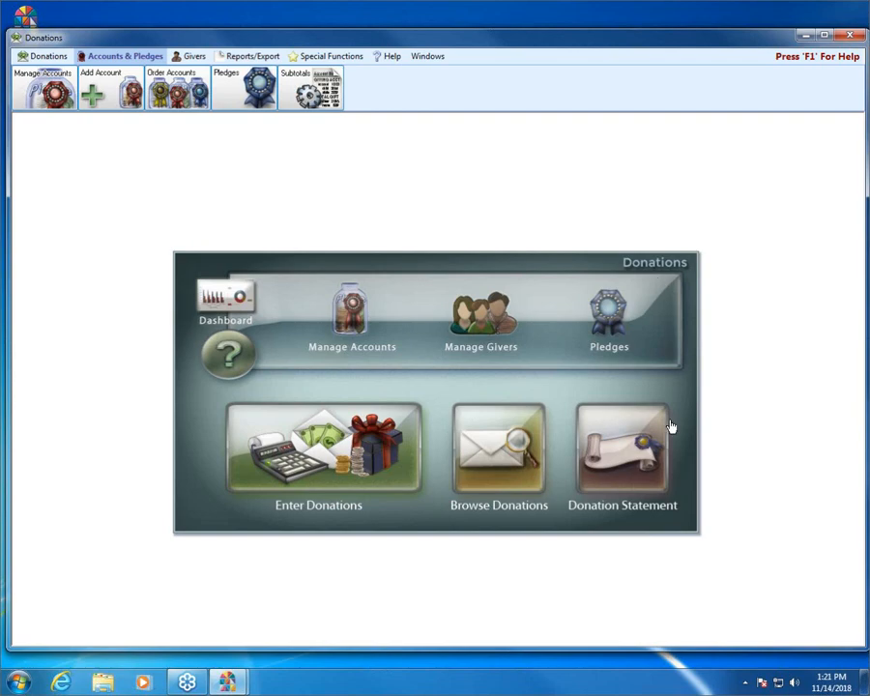
# Start a donation entry dated 11/11/2018 for the giver who pledged 25,000 to the Building Fund Campaign.
pyautogui.click(354, 461)
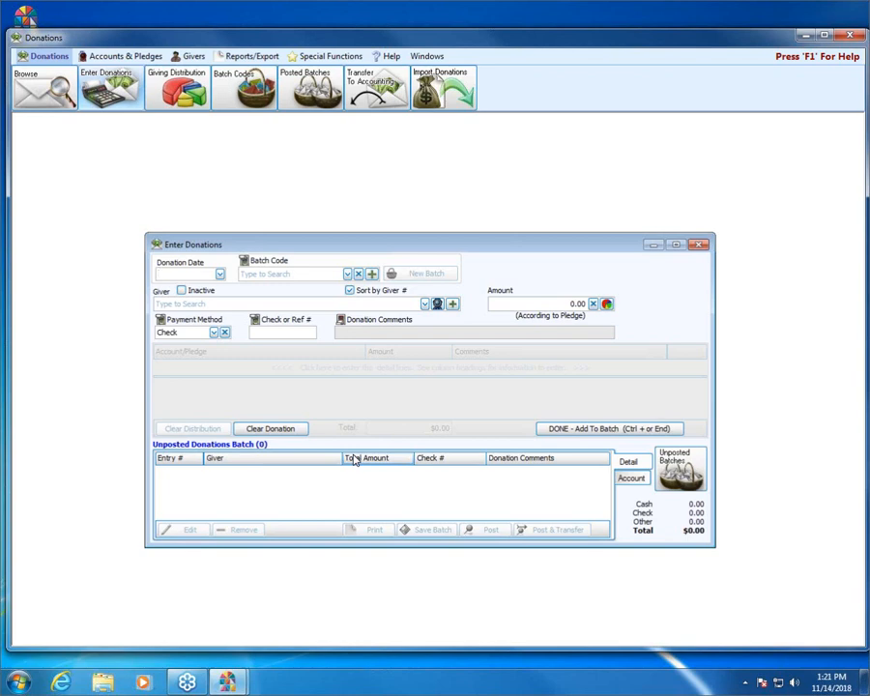
pyautogui.click(221, 275)
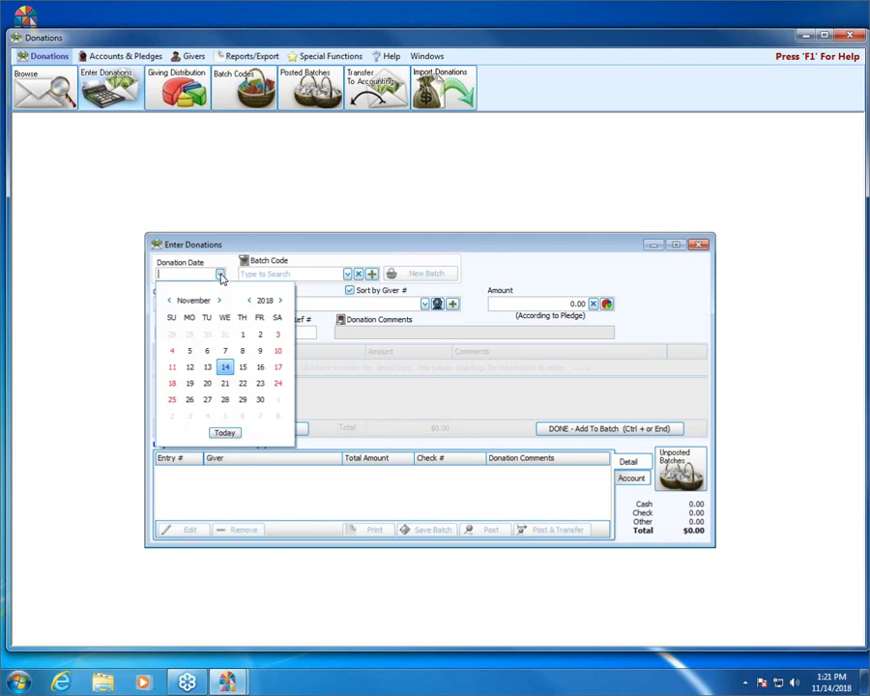
pyautogui.click(172, 367)
pyautogui.click(173, 367)
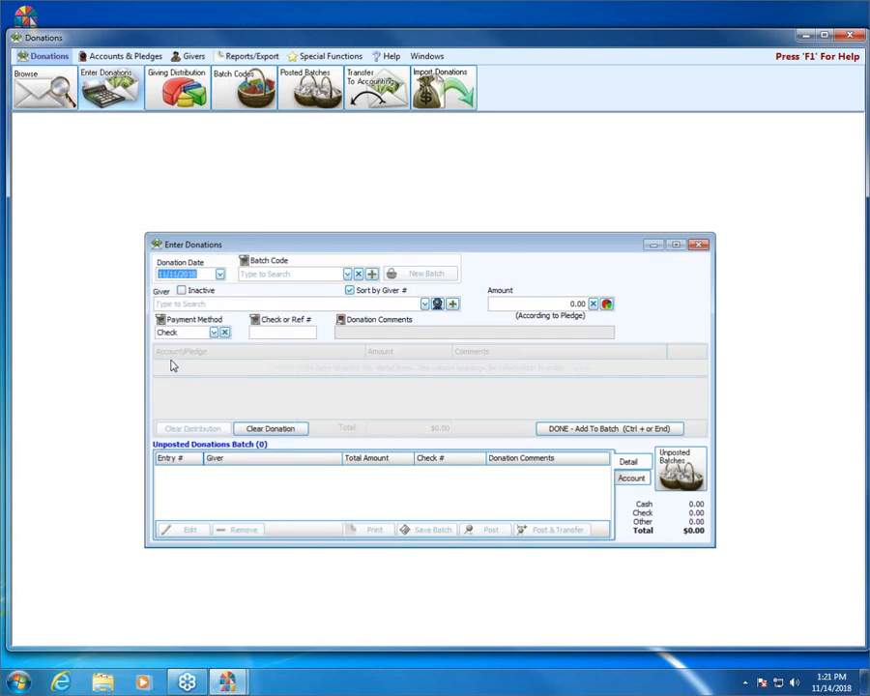
pyautogui.click(202, 306)
pyautogui.write('nin')
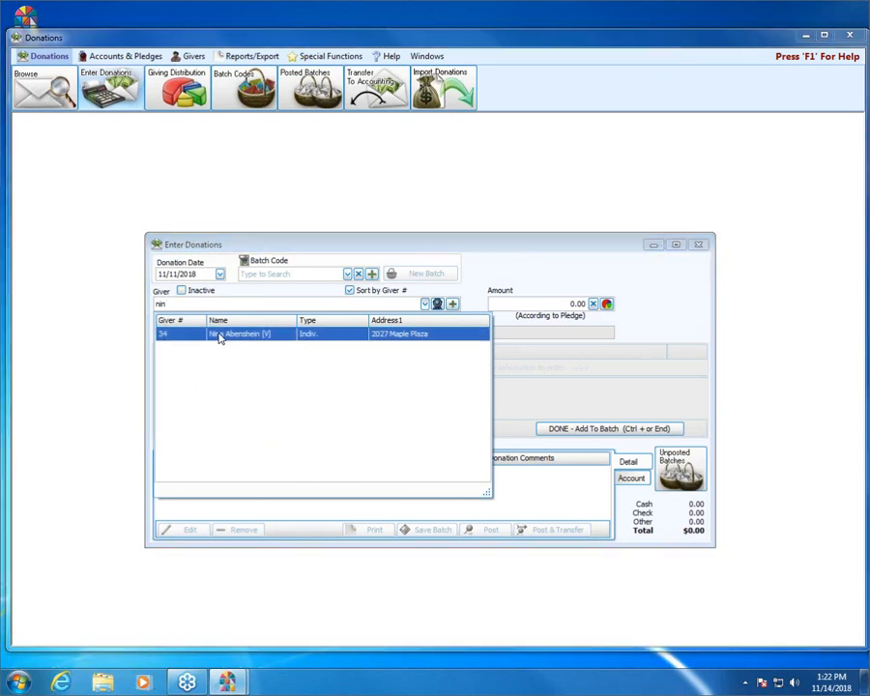
pyautogui.click(219, 334)
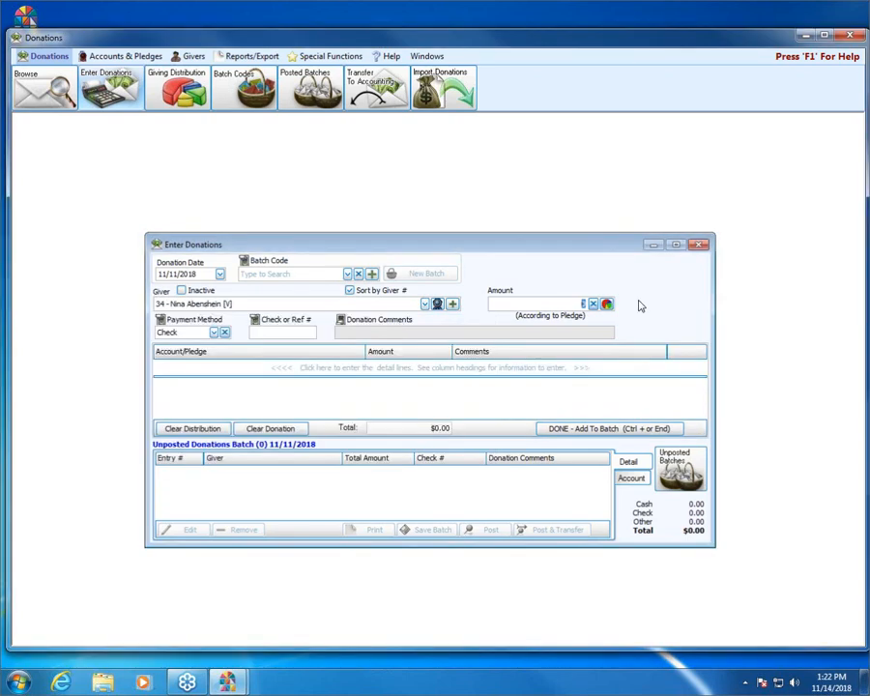
# Set the donation amount to 5,000 and the check number to 125.
pyautogui.click(584, 303)
pyautogui.write('5000')
pyautogui.click(268, 334)
pyautogui.write('125')
# Allocate the 5,000 donation to the 103 - Building Fund pledge for 01/01/2019 - 12/31/2019.
pyautogui.click(329, 368)
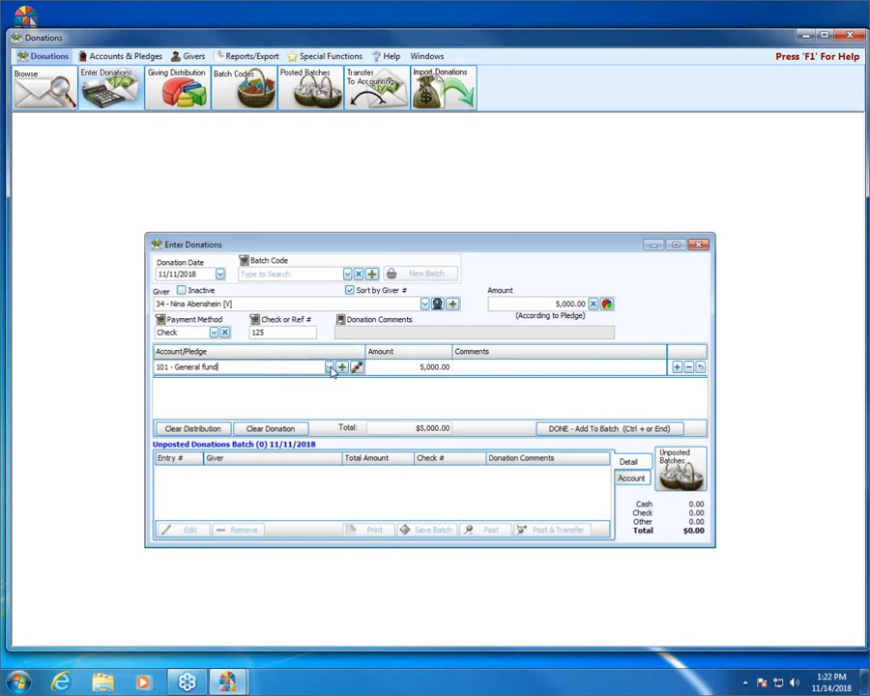
pyautogui.click(329, 368)
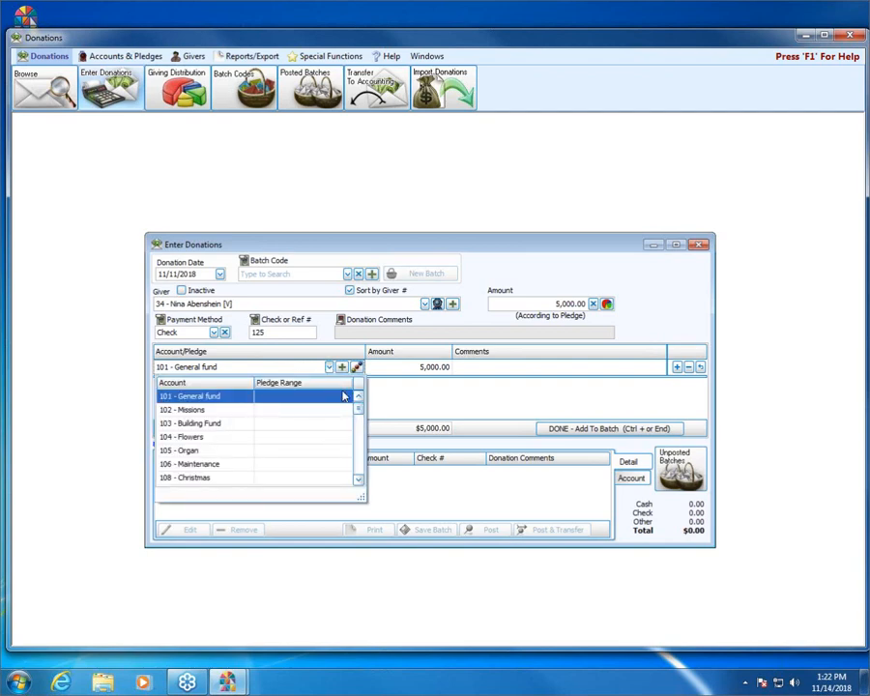
pyautogui.moveTo(358, 406); pyautogui.dragTo(359, 466)
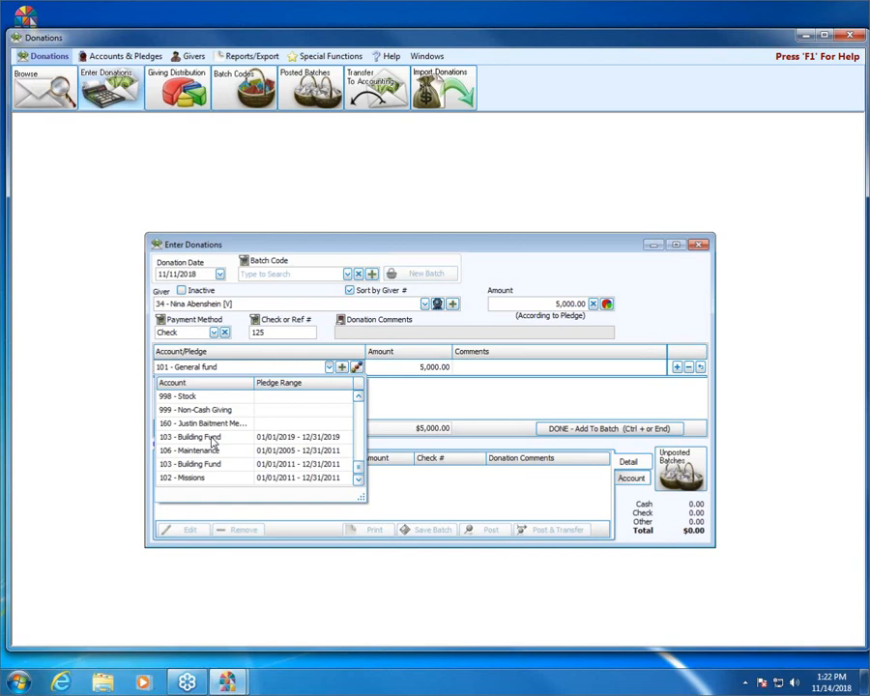
pyautogui.click(341, 441)
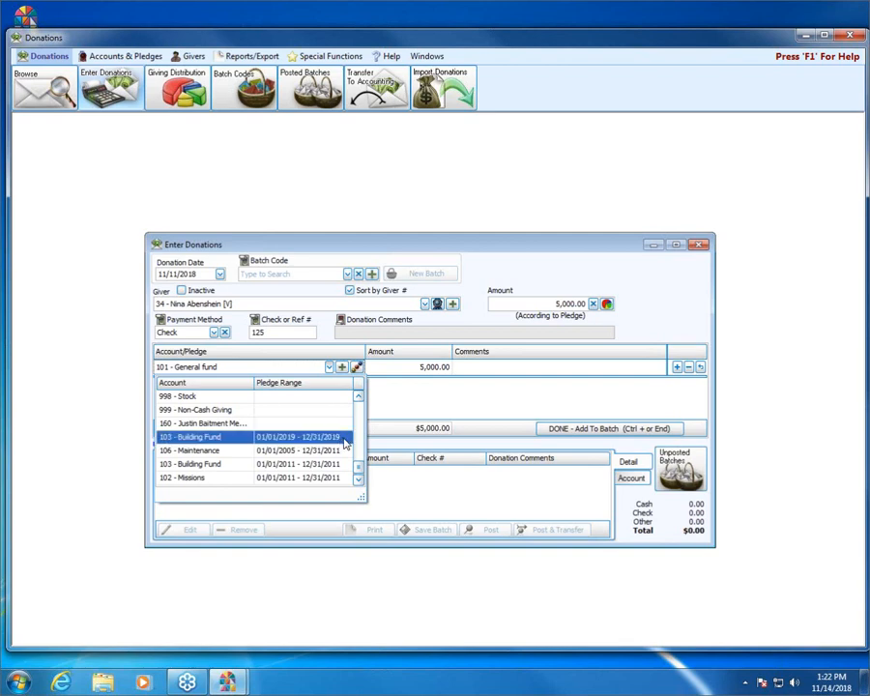
pyautogui.click(345, 443)
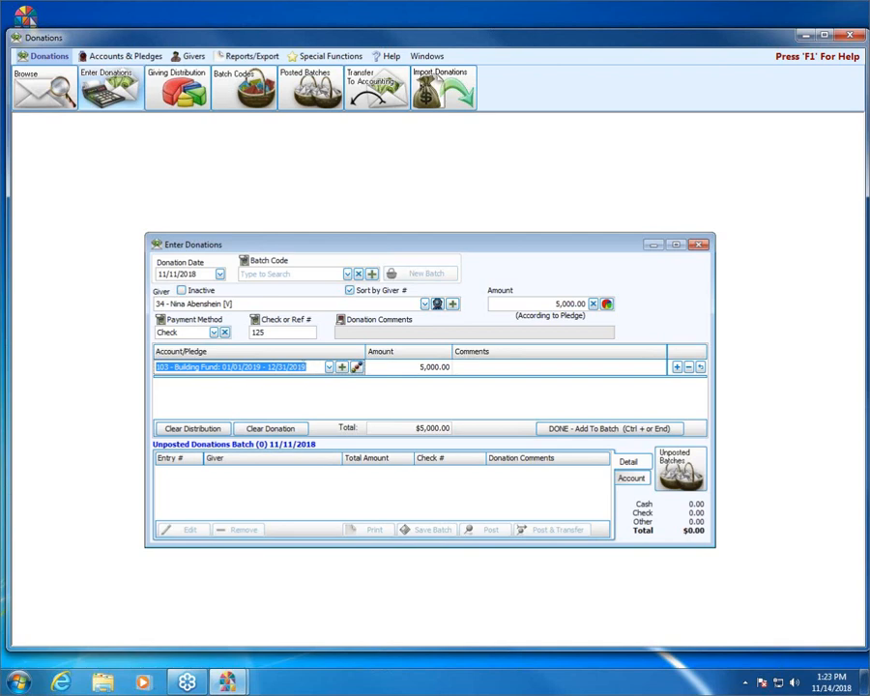
# Add the donation to the batch, then post and transfer the batch without printing it.
pyautogui.click(665, 431)
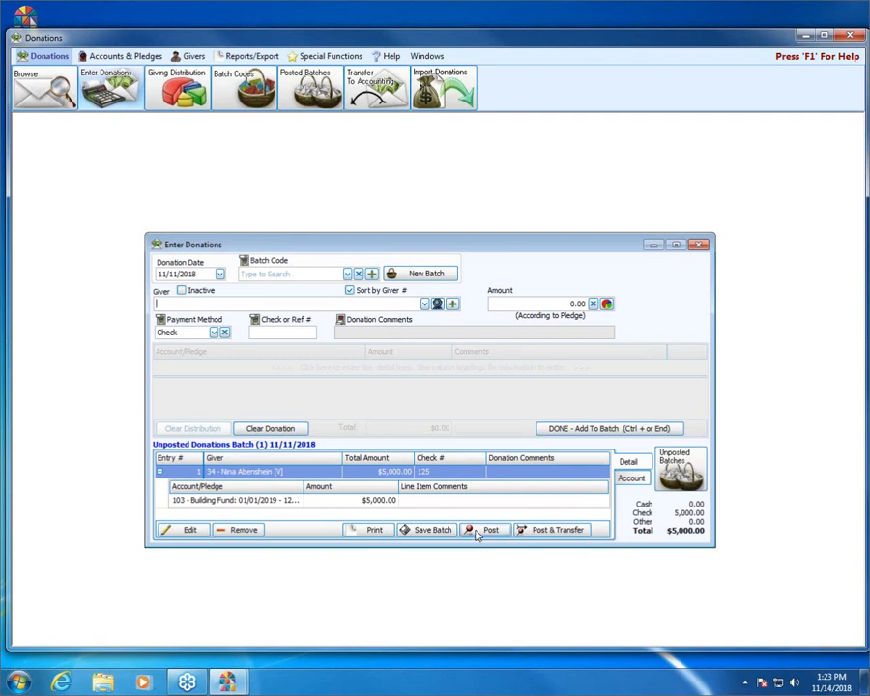
pyautogui.click(565, 535)
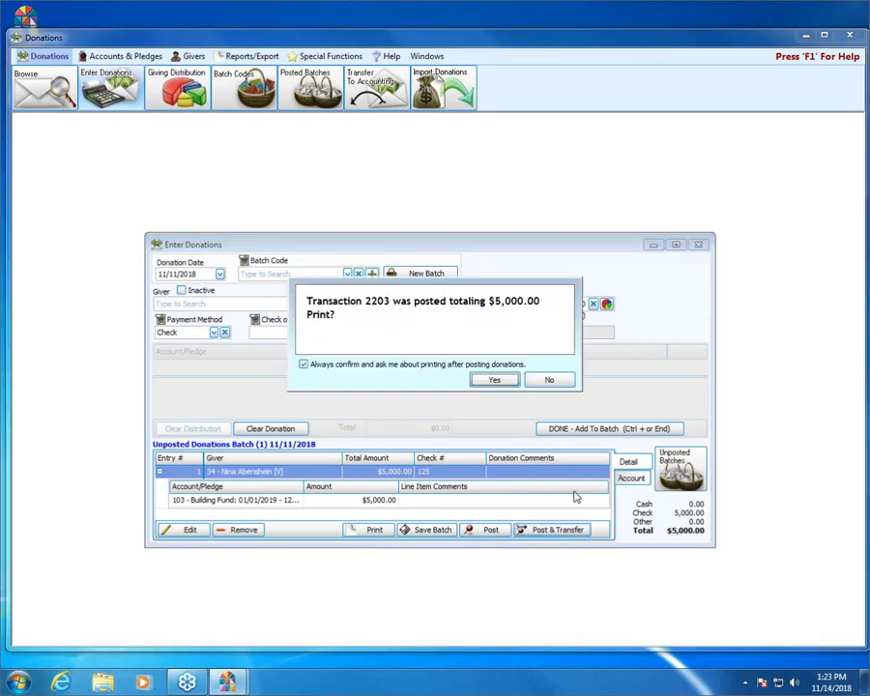
pyautogui.click(548, 380)
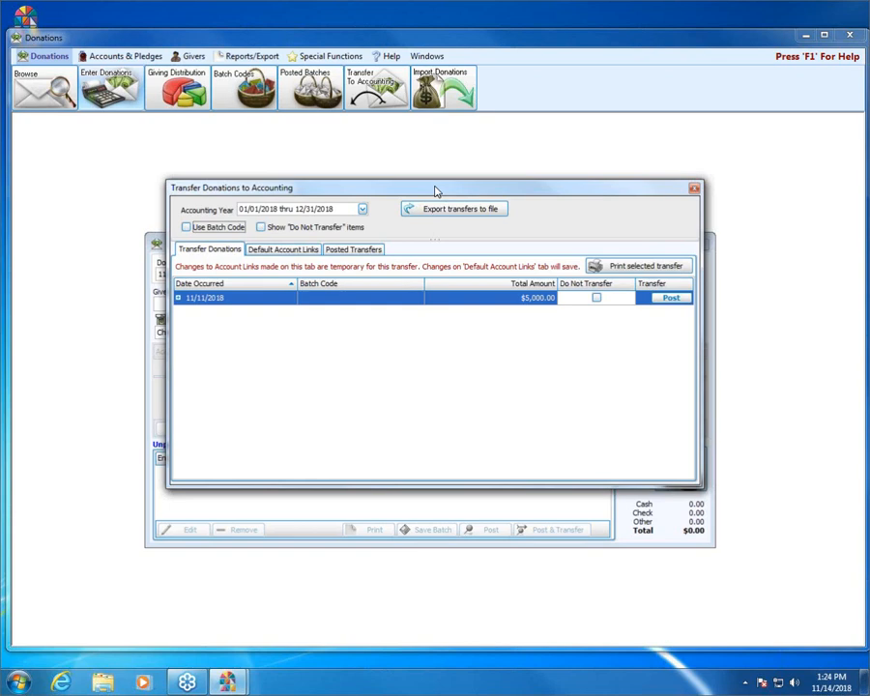
# Expand the 11/11/2018 transfer and set the Building Fund line's credited account to 2.80.100 - Prepaid Pledges.
pyautogui.click(178, 299)
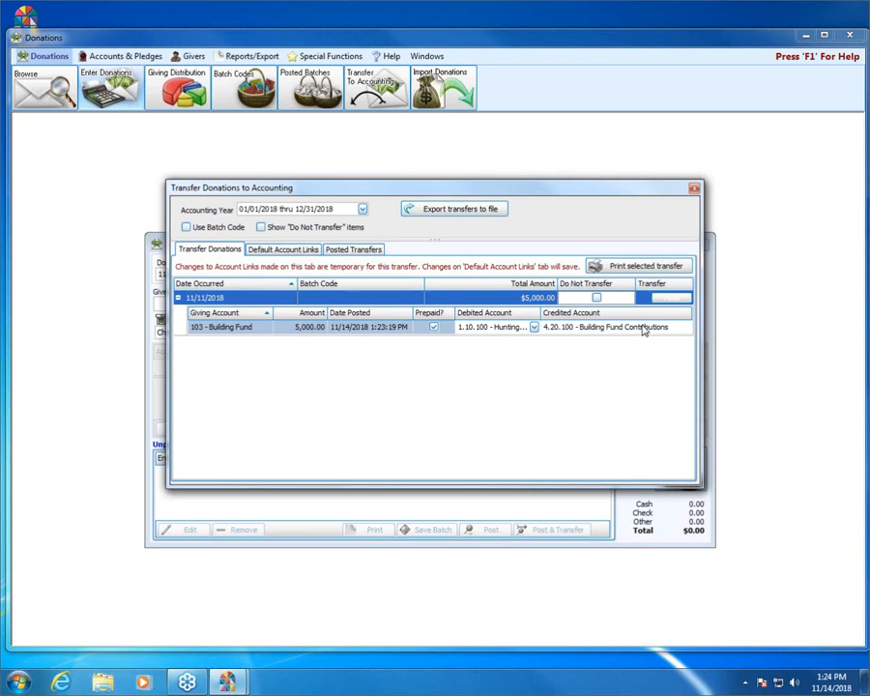
pyautogui.click(686, 328)
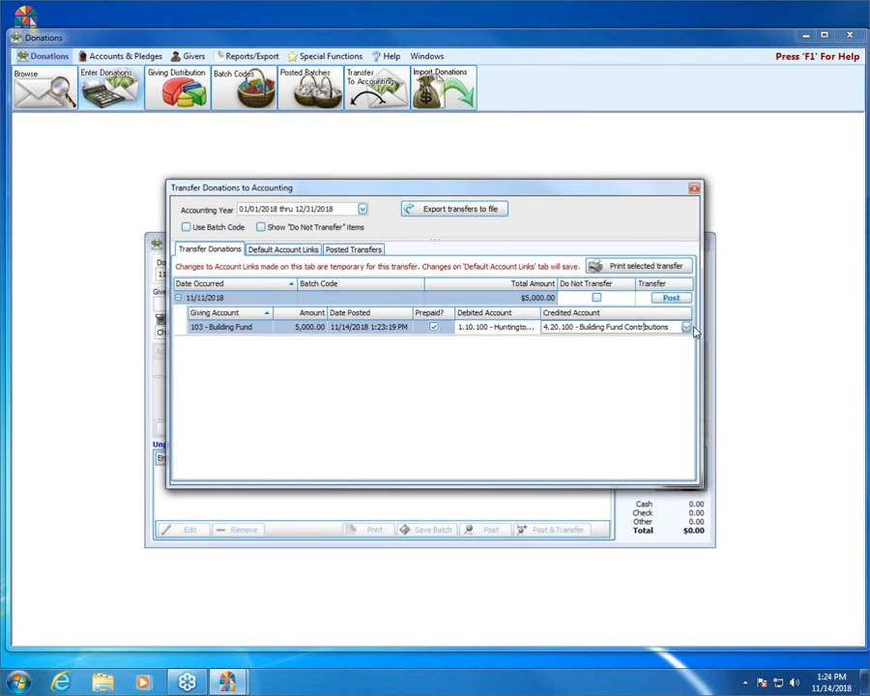
pyautogui.click(686, 328)
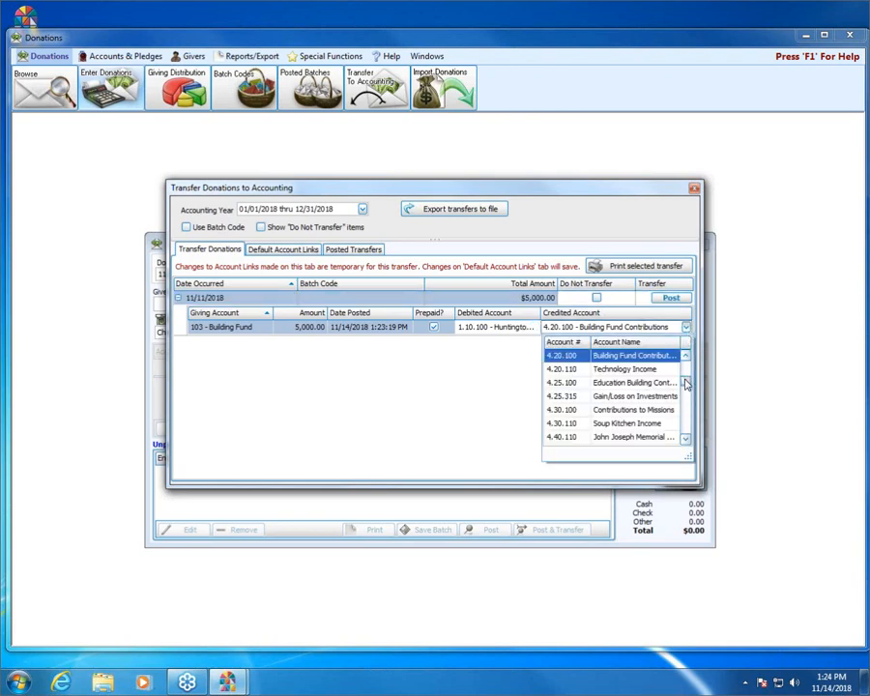
pyautogui.click(687, 358)
pyautogui.click(686, 358)
pyautogui.click(687, 357)
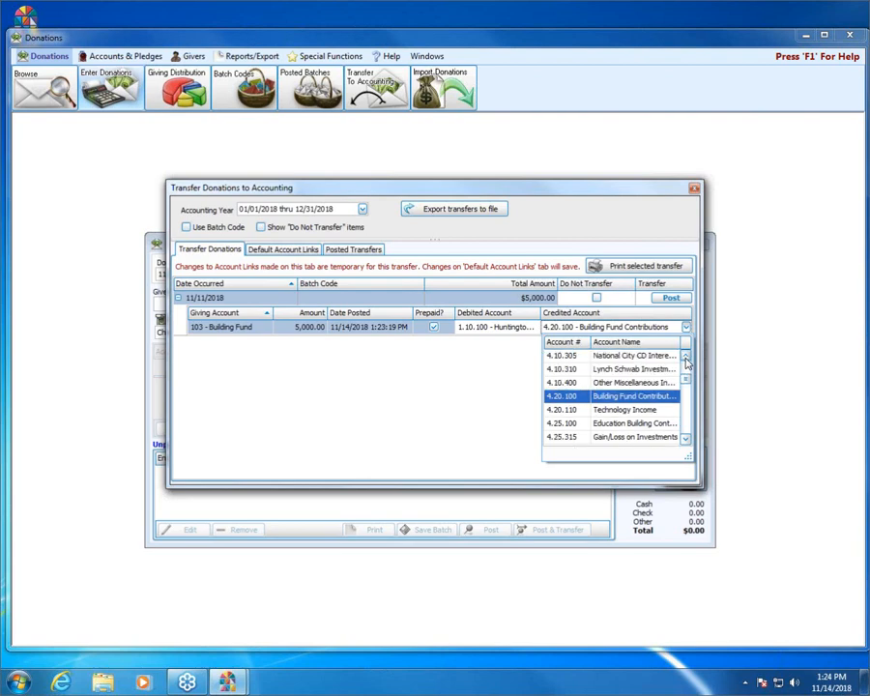
pyautogui.click(687, 358)
pyautogui.click(686, 357)
pyautogui.click(687, 358)
pyautogui.click(686, 357)
pyautogui.click(686, 358)
pyautogui.click(687, 358)
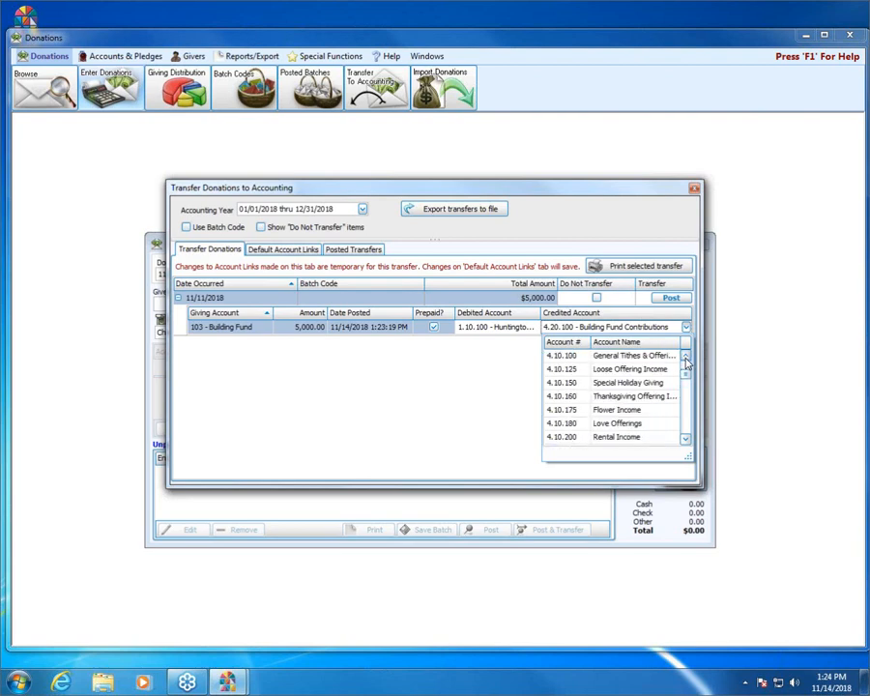
pyautogui.click(687, 357)
pyautogui.click(686, 358)
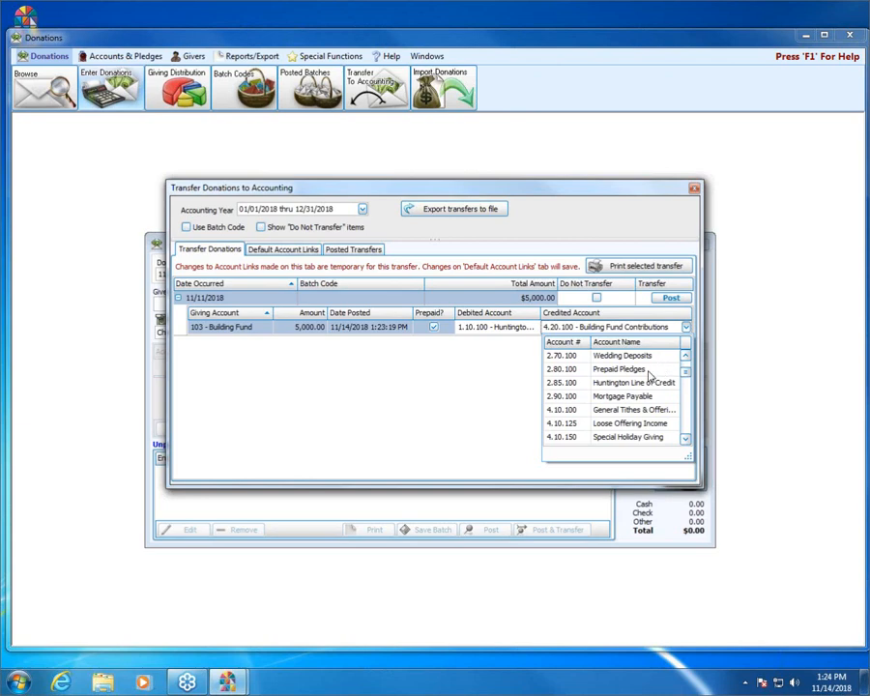
pyautogui.click(649, 372)
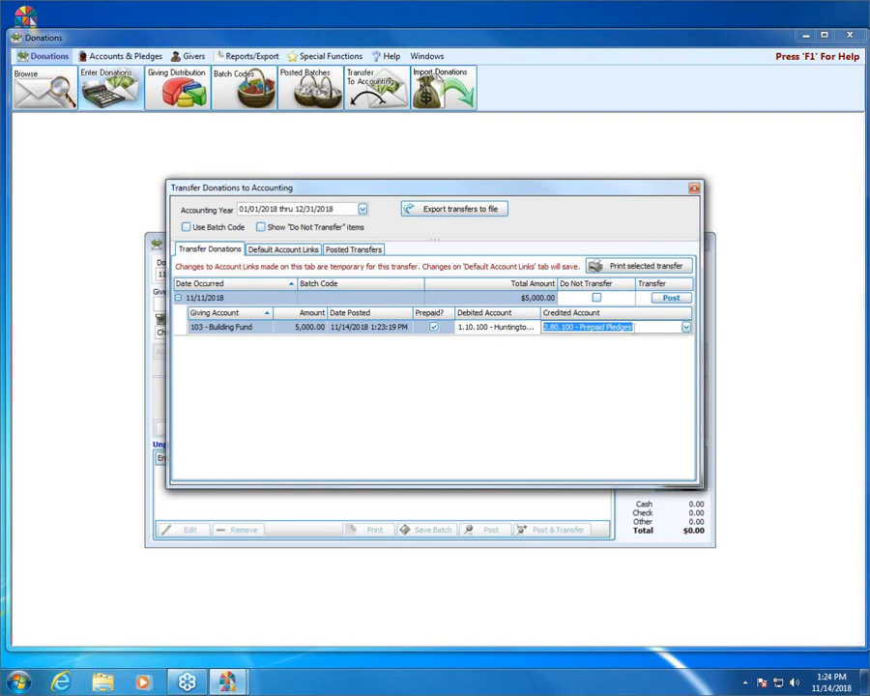
# Post the 11/11/2018 donation transfer to Accounting and confirm the transaction.
pyautogui.click(669, 299)
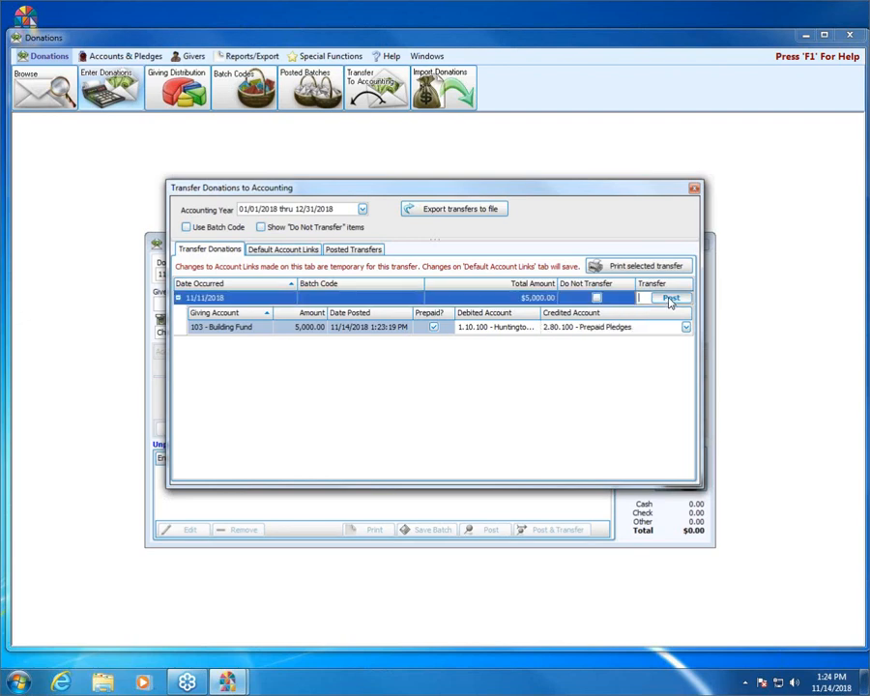
pyautogui.click(669, 299)
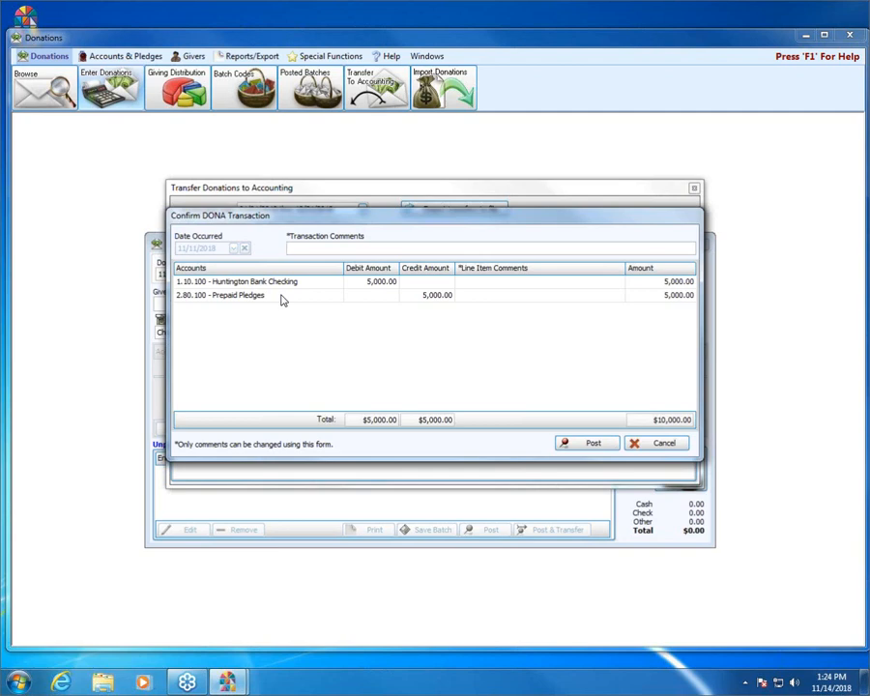
pyautogui.click(591, 444)
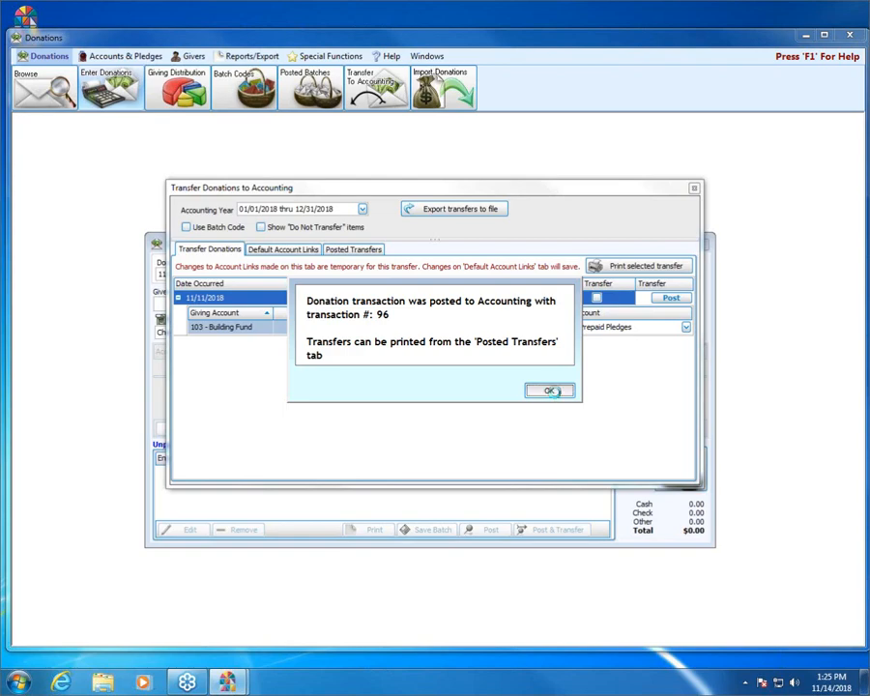
pyautogui.click(549, 392)
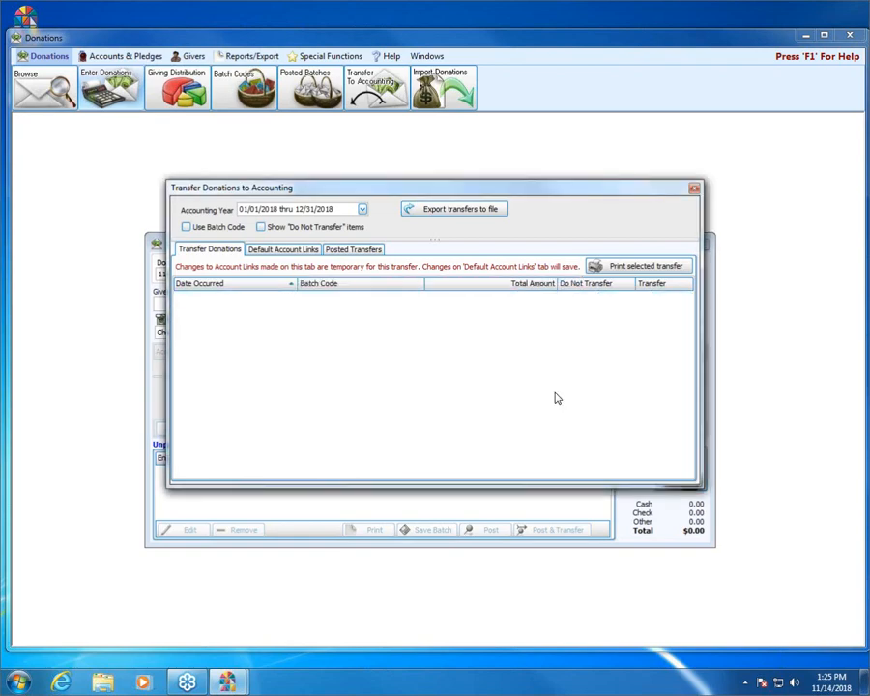
# Set the default prepaid credit account of 103 - Building Fund to 2.80.100 - Prepaid Pledges, and close the transfer and donation entry windows.
pyautogui.click(286, 253)
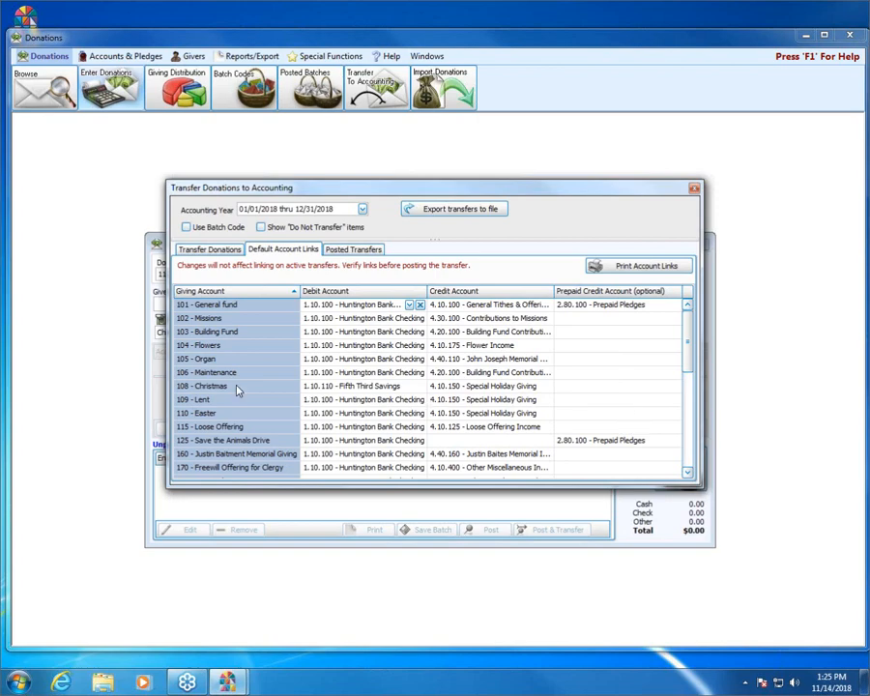
pyautogui.click(242, 332)
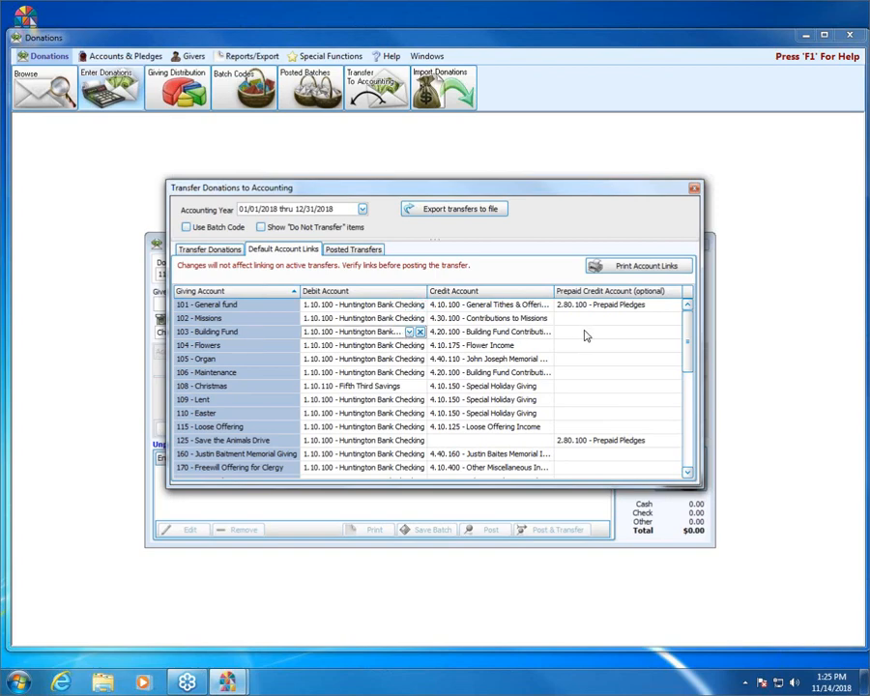
pyautogui.click(661, 332)
pyautogui.click(664, 332)
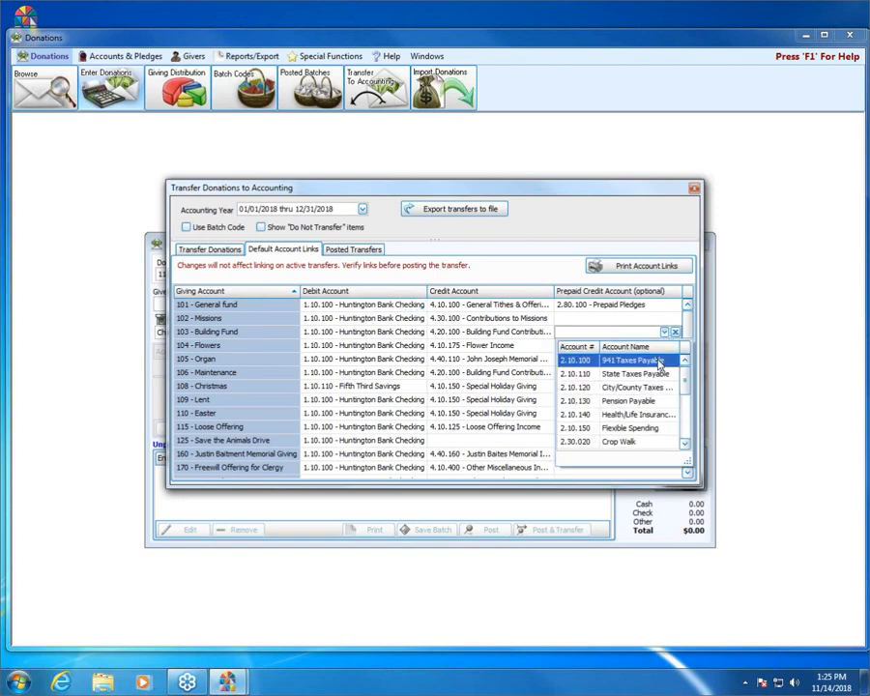
pyautogui.click(684, 446)
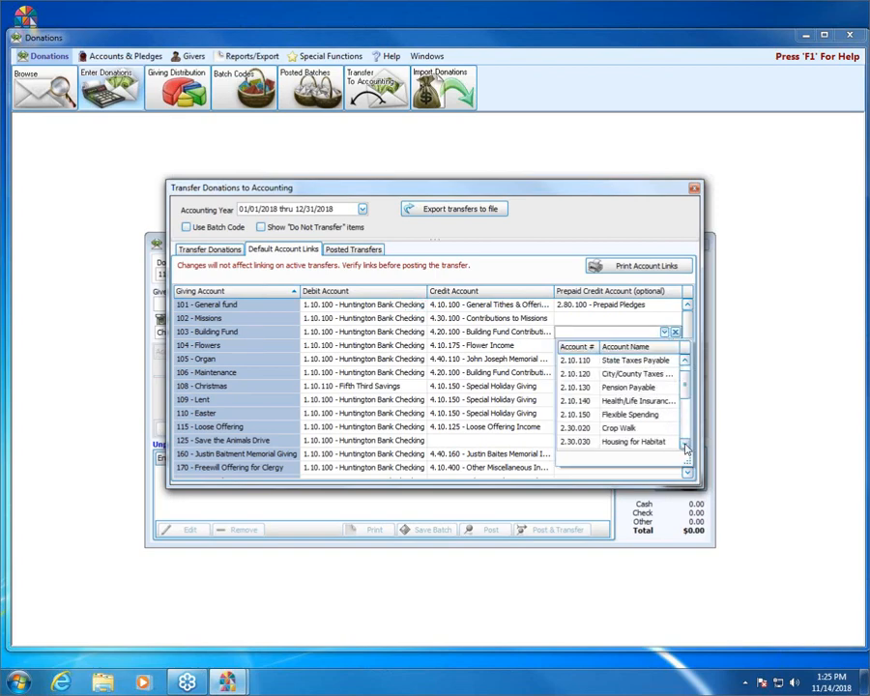
pyautogui.click(684, 445)
pyautogui.click(685, 445)
pyautogui.click(685, 445)
pyautogui.click(684, 447)
pyautogui.click(685, 447)
pyautogui.click(684, 445)
pyautogui.click(685, 446)
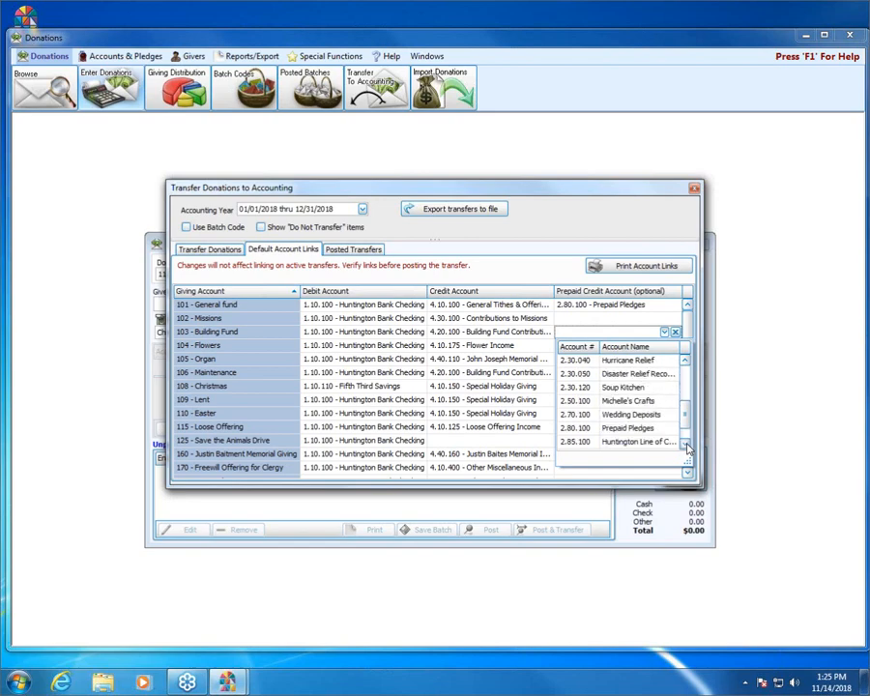
pyautogui.click(619, 427)
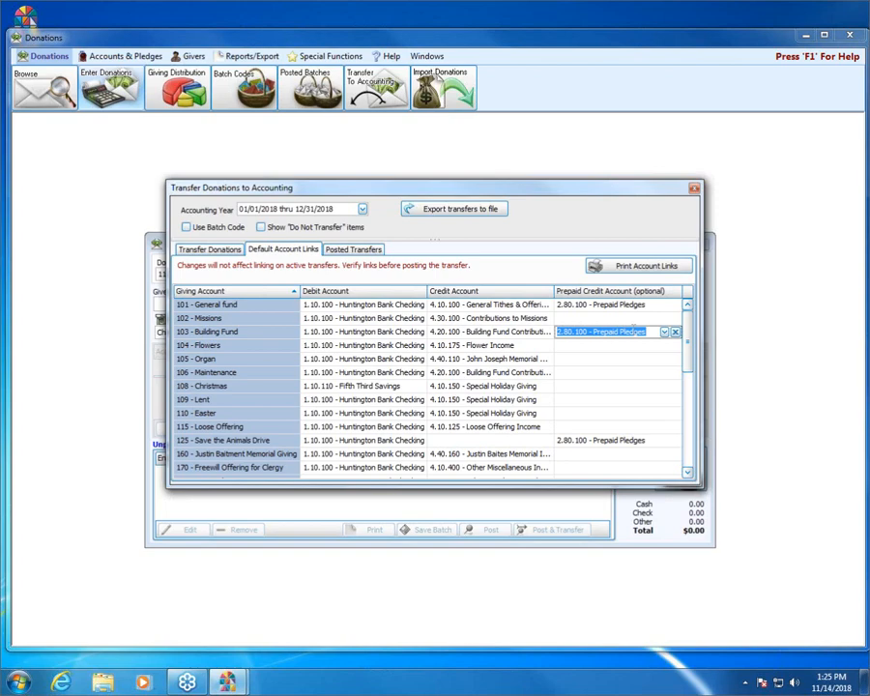
pyautogui.click(643, 346)
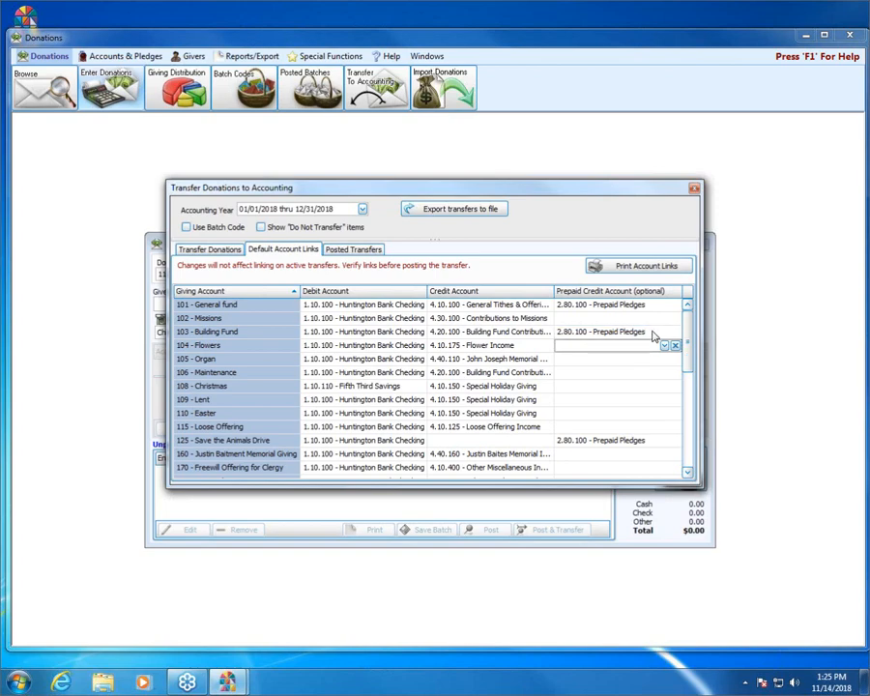
pyautogui.click(655, 332)
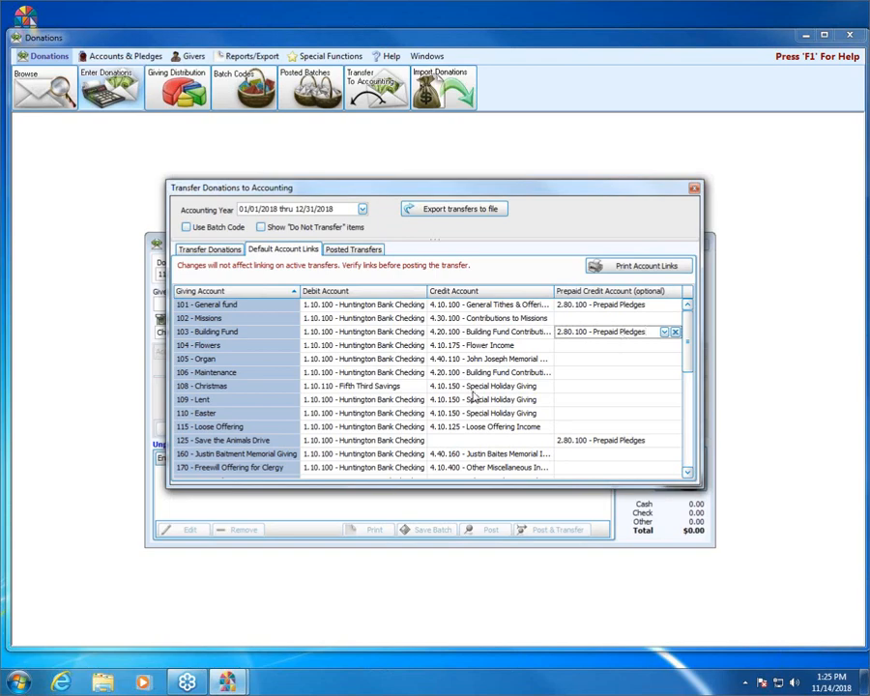
pyautogui.click(695, 190)
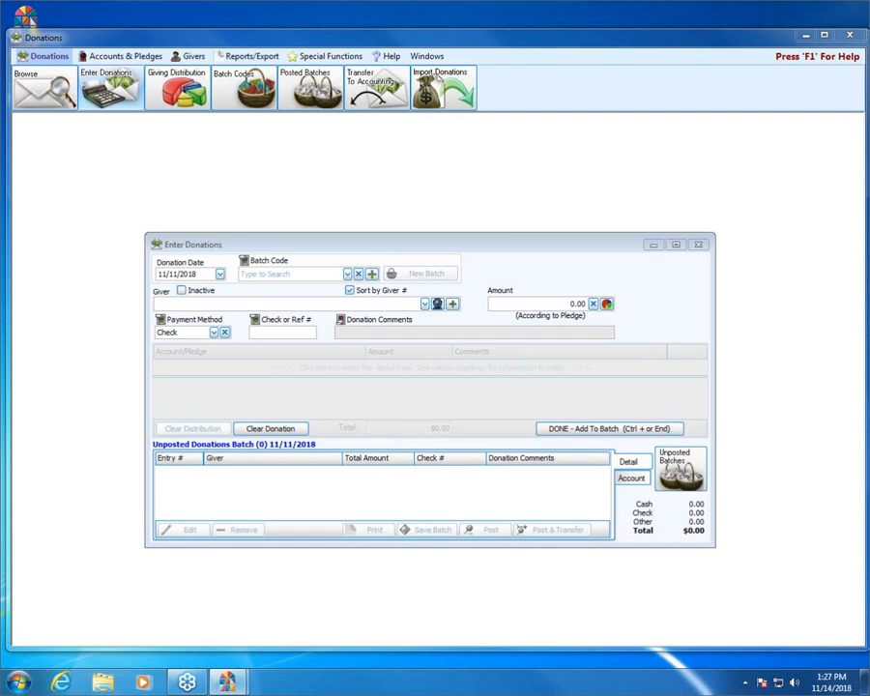
pyautogui.click(697, 246)
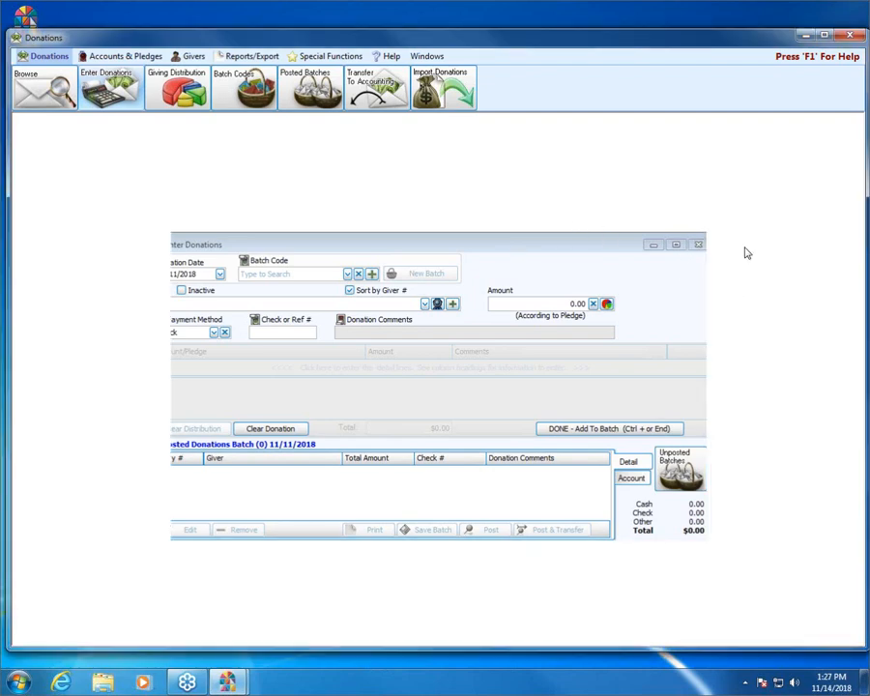
# Start a label run excluding givers without a number, use giver numbers current as of 01/01, and proceed to the label layout options.
pyautogui.click(224, 56)
pyautogui.click(169, 89)
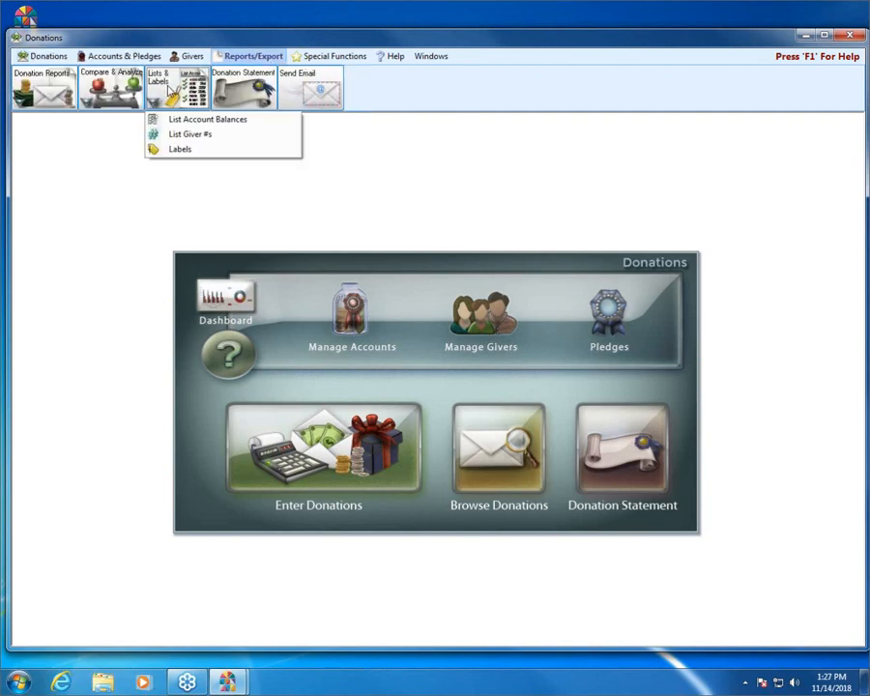
pyautogui.click(211, 150)
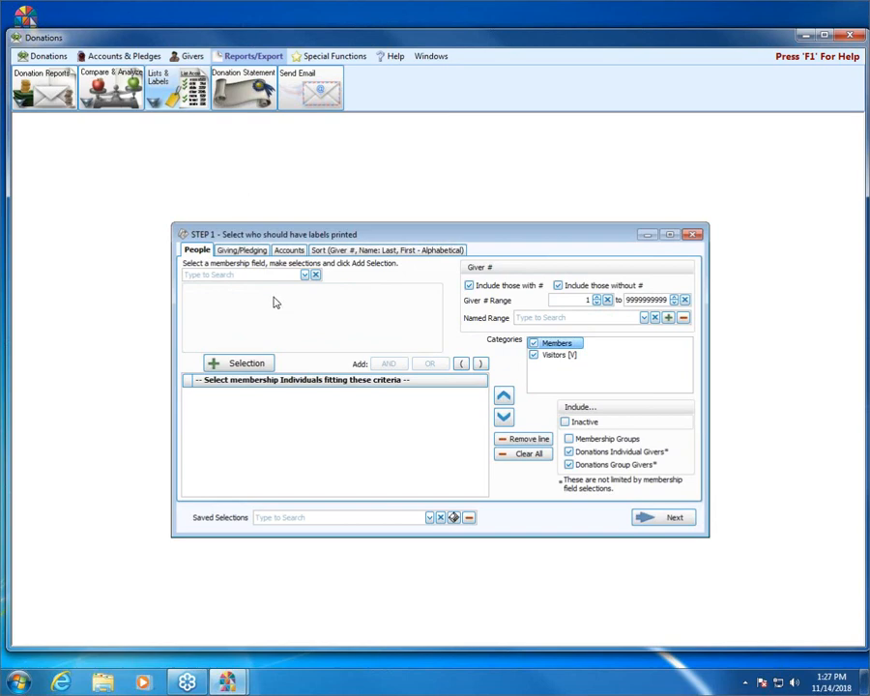
pyautogui.click(583, 288)
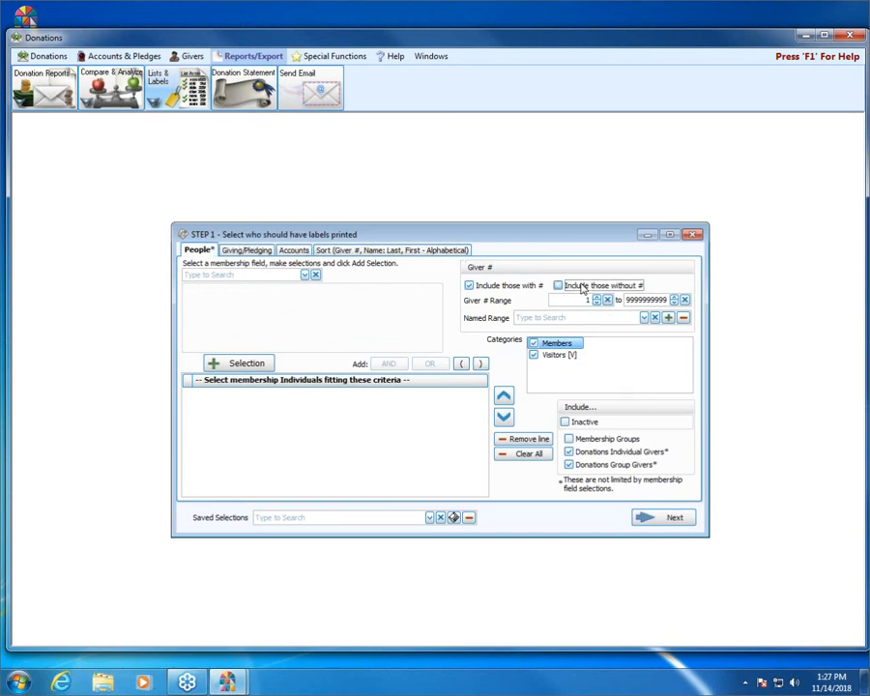
pyautogui.click(246, 250)
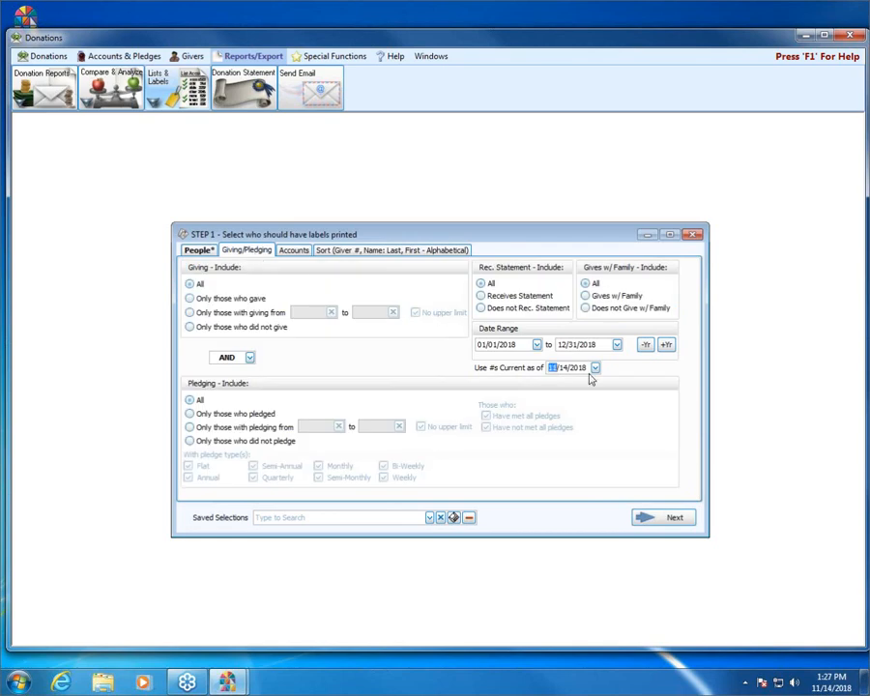
pyautogui.write('0101')
pyautogui.click(670, 516)
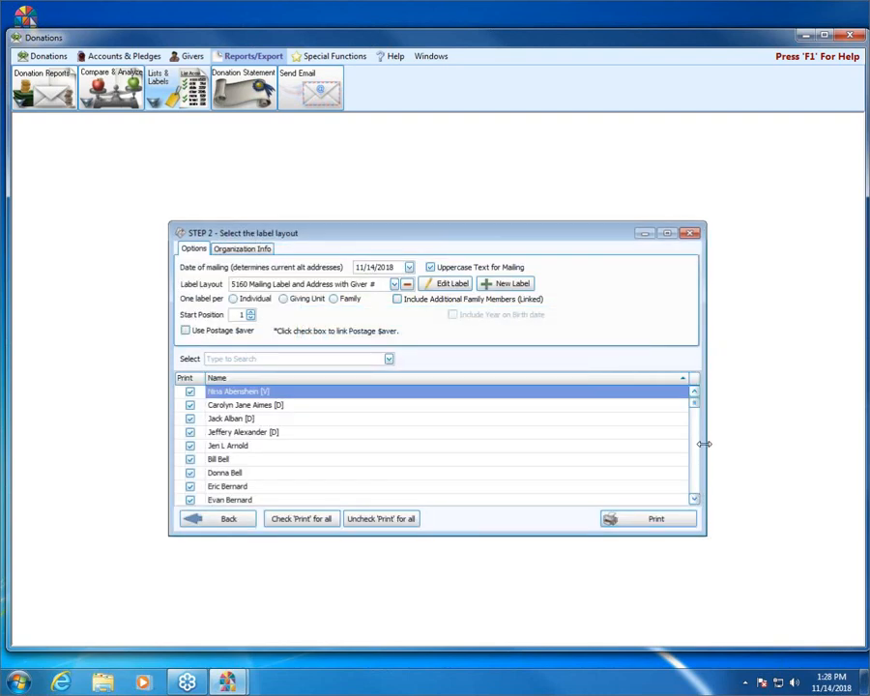
# Open the 5160 Mailing Label and Address with Giver # layout for editing and shift the Giver # field slightly to the right.
pyautogui.click(451, 283)
pyautogui.click(162, 254)
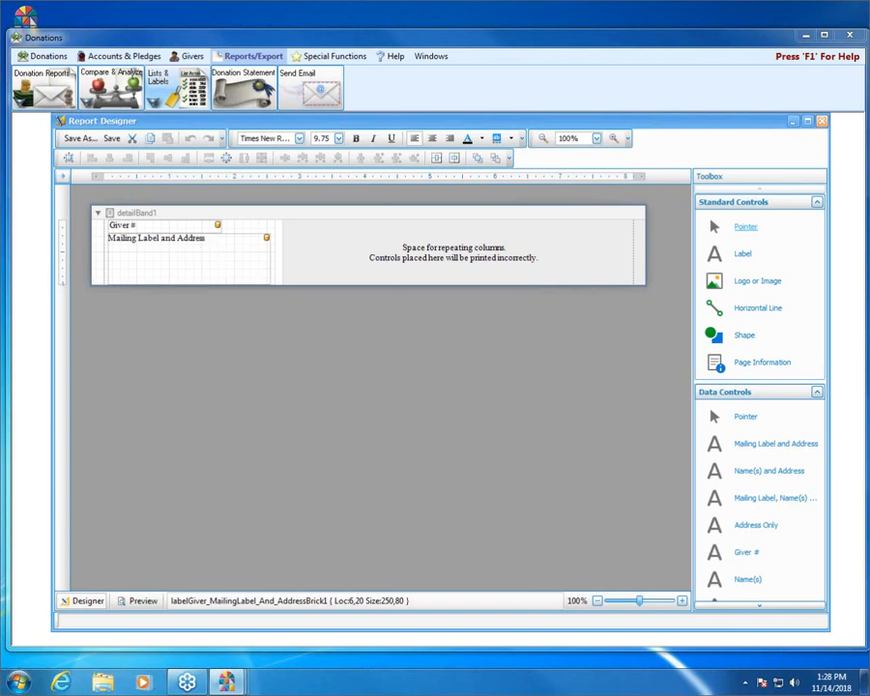
pyautogui.click(822, 122)
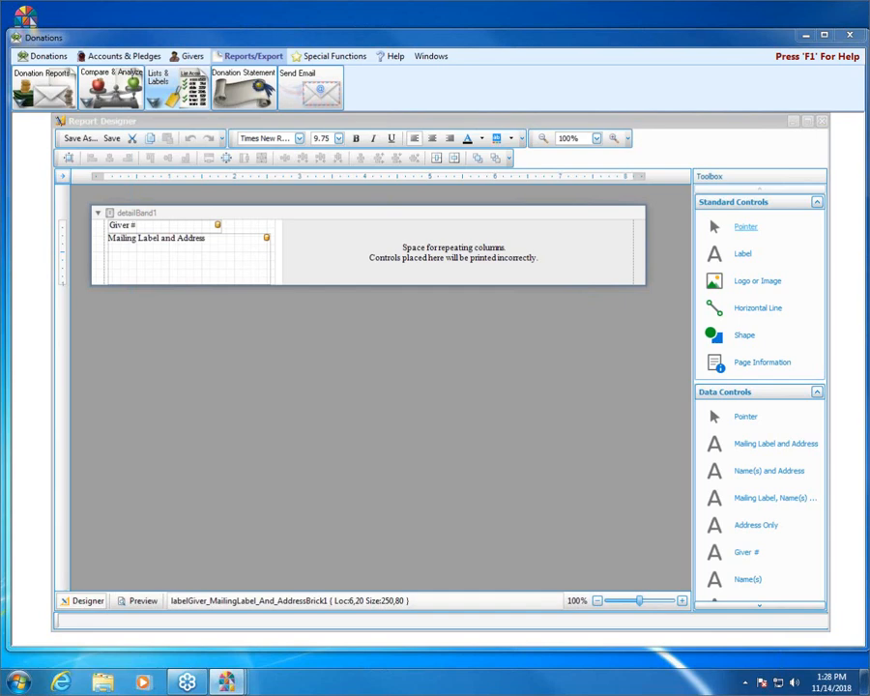
pyautogui.click(228, 266)
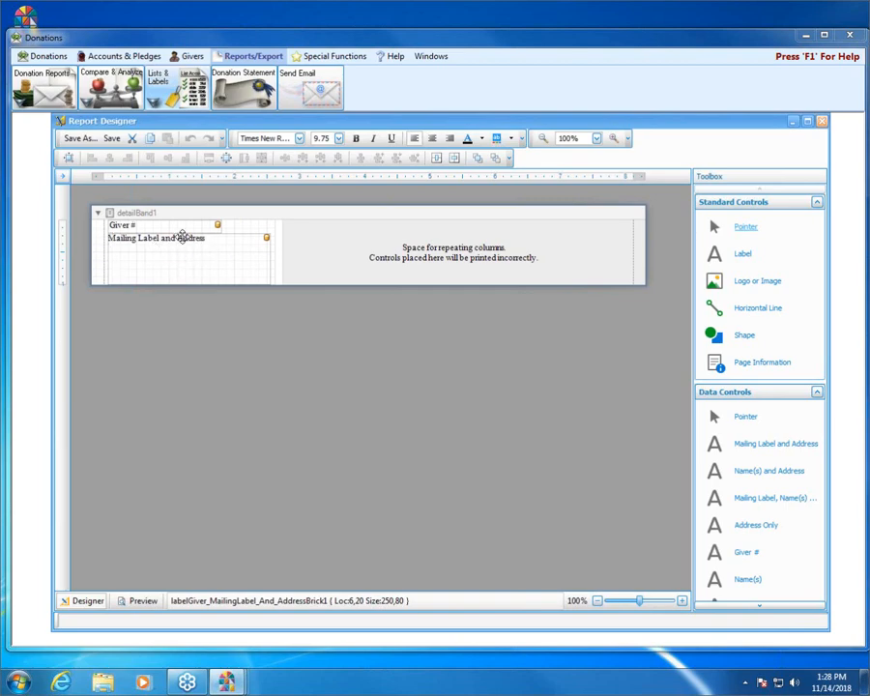
pyautogui.moveTo(127, 225); pyautogui.dragTo(177, 227)
pyautogui.hotkey('ctrl', 'z')
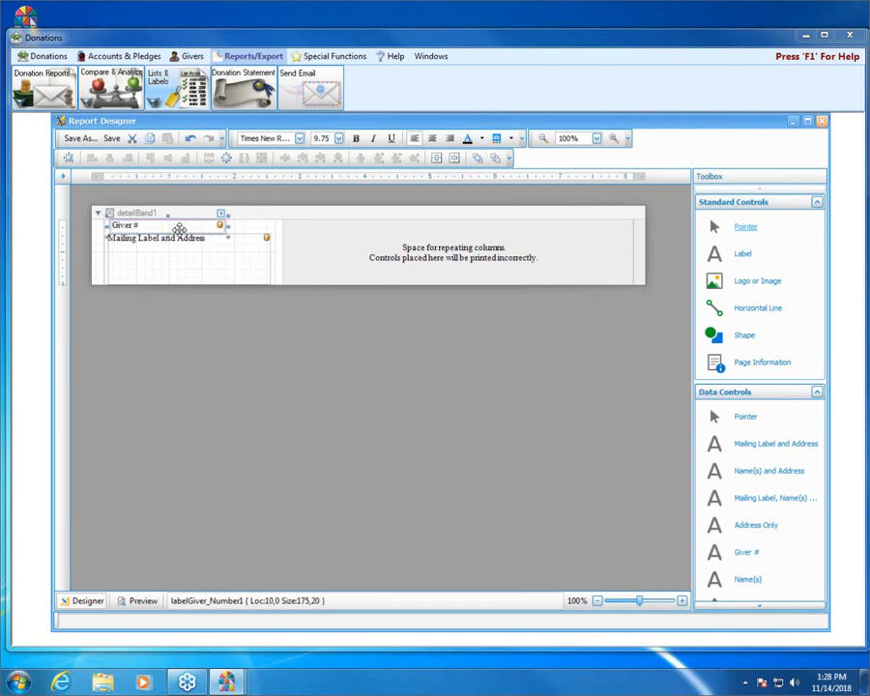
# Nudge the Mailing Label and Address field right to location 11,20, keeping it within the label's printing area.
pyautogui.click(175, 245)
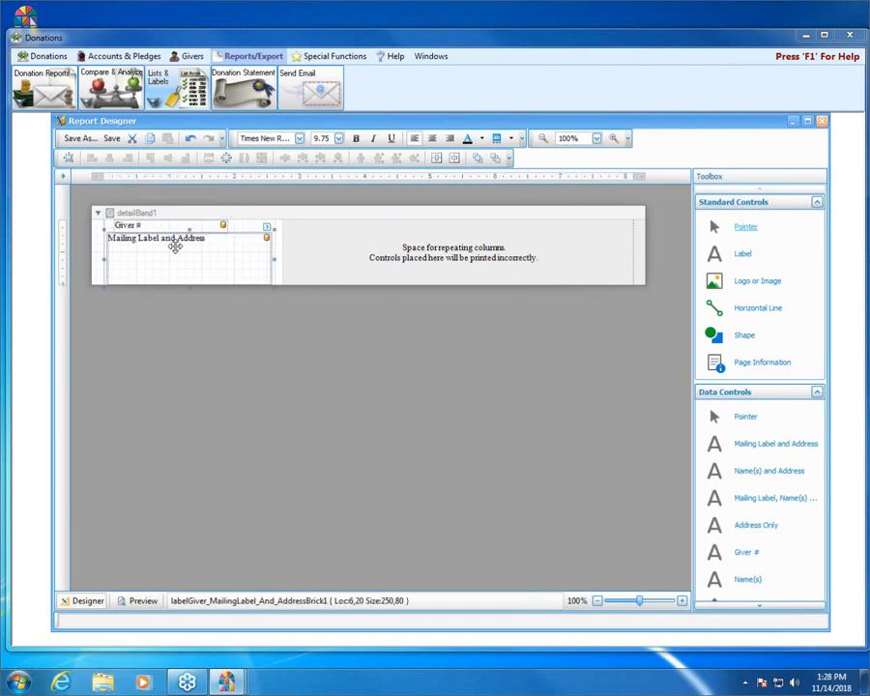
pyautogui.press('Right')
pyautogui.press('Right')
pyautogui.press('Right')
pyautogui.press('Right')
pyautogui.press('Right')
pyautogui.press('Right')
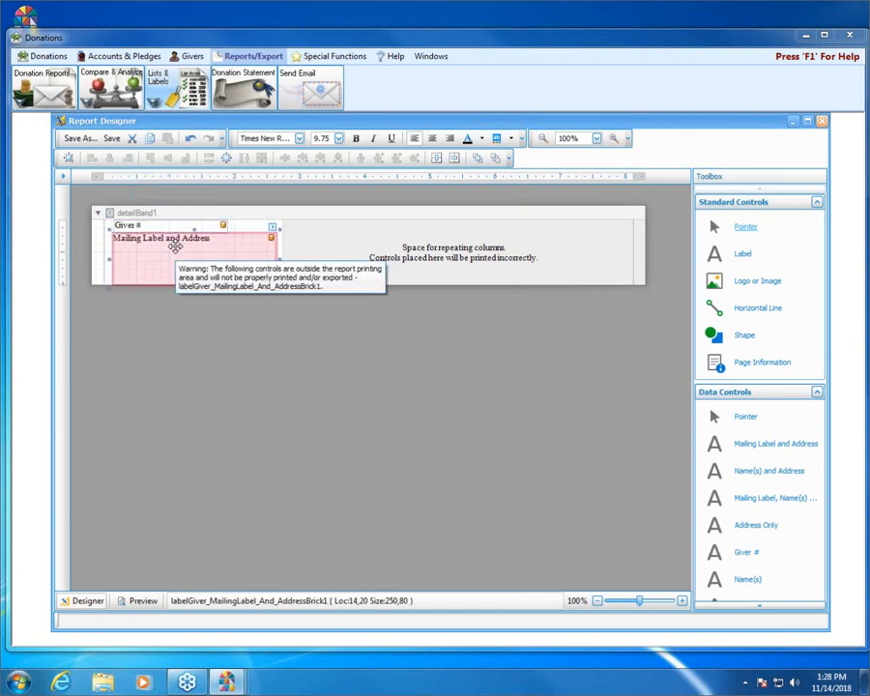
pyautogui.press('Left')
pyautogui.press('Left')
pyautogui.press('Left')
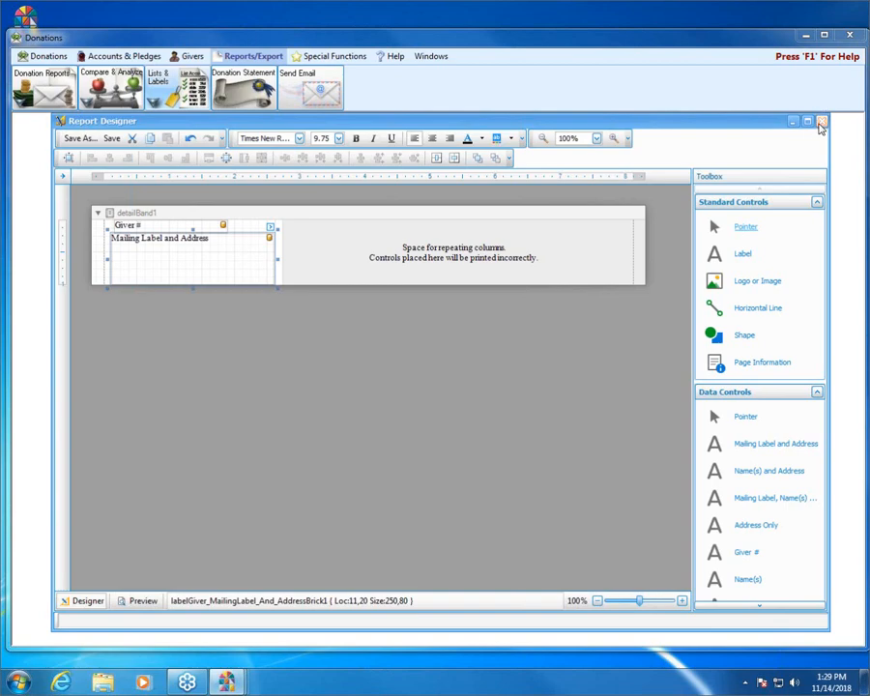
# Close the label design and exit the Donations module to return to the Church Windows main menu.
pyautogui.click(819, 123)
pyautogui.click(559, 408)
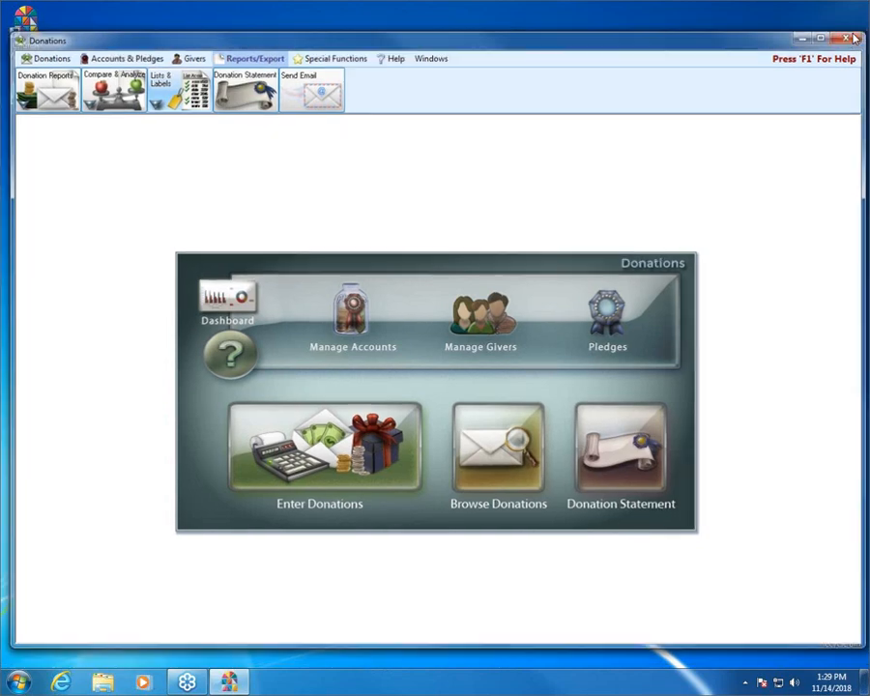
pyautogui.click(850, 36)
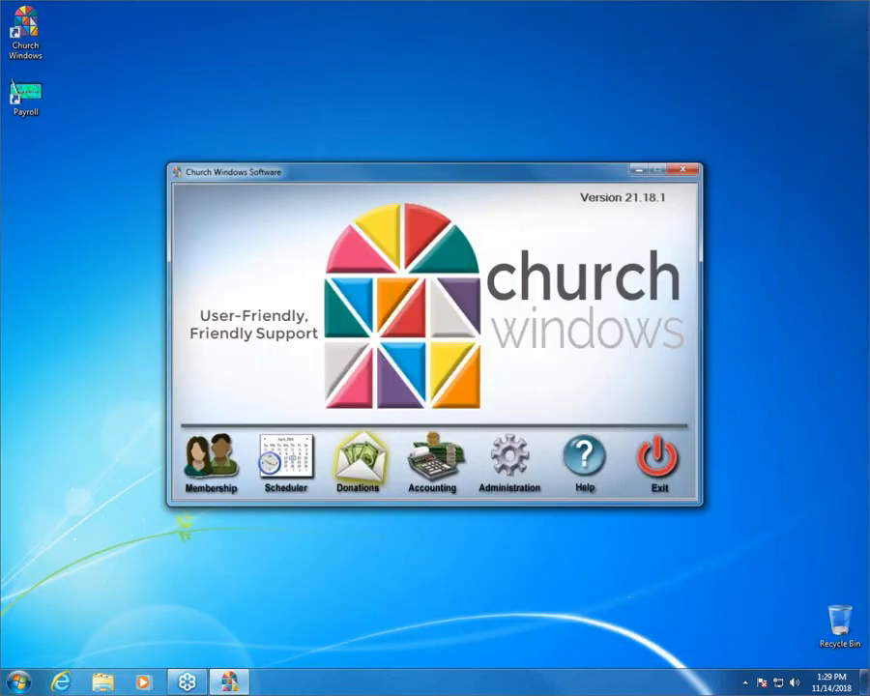